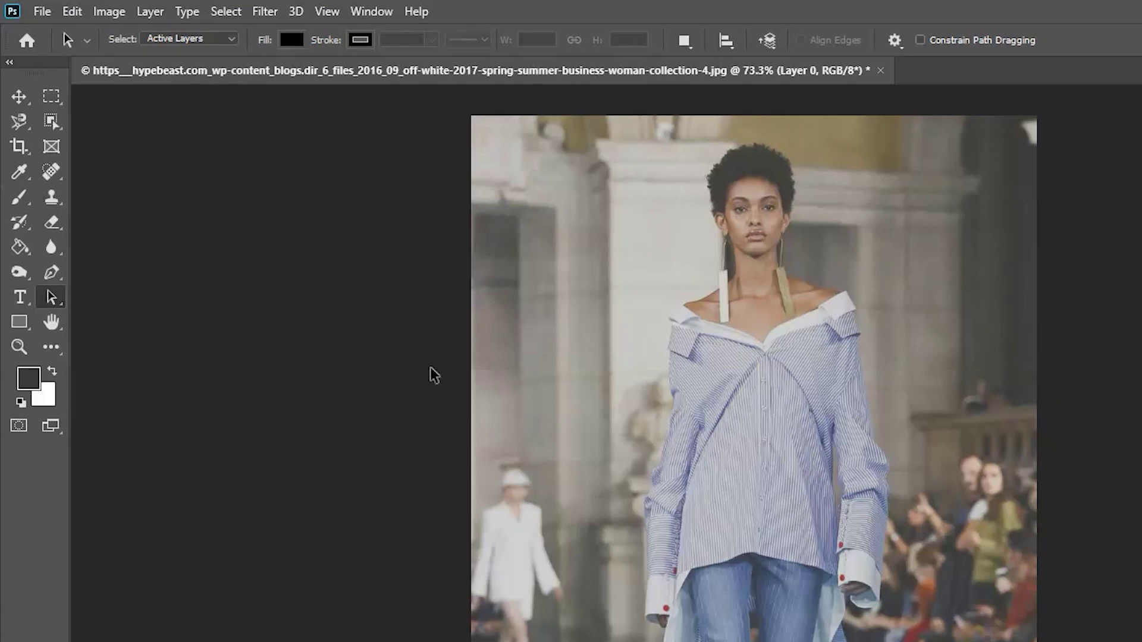
# Make the Object Selection Tool from the Object/Quick/Magic Wand flyout the active tool.
pyautogui.click(51, 122)
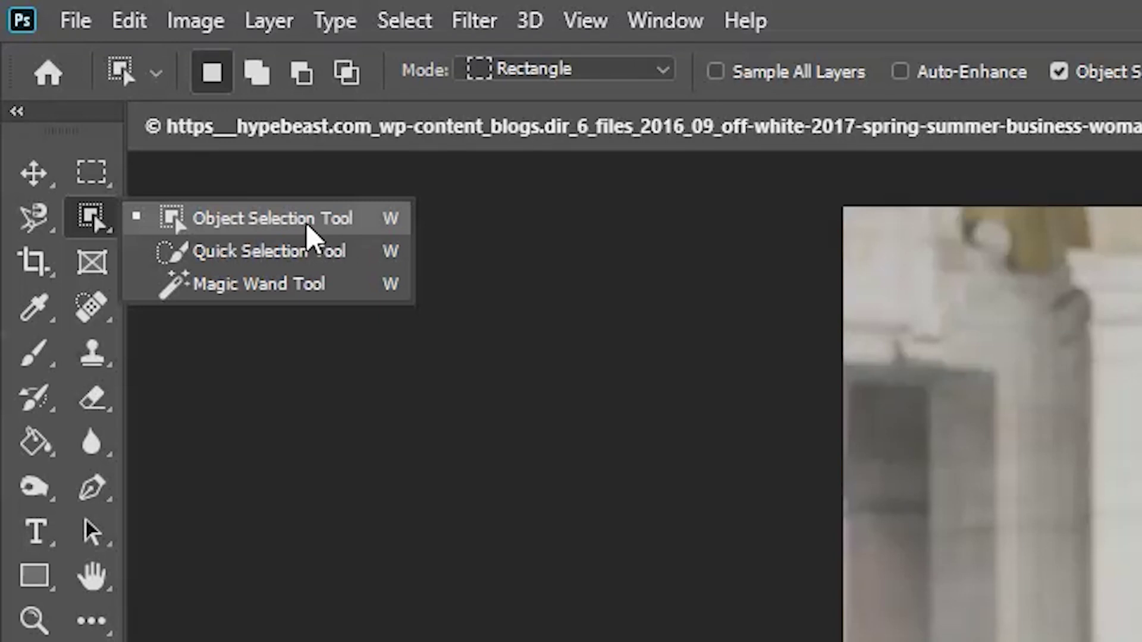
pyautogui.click(310, 234)
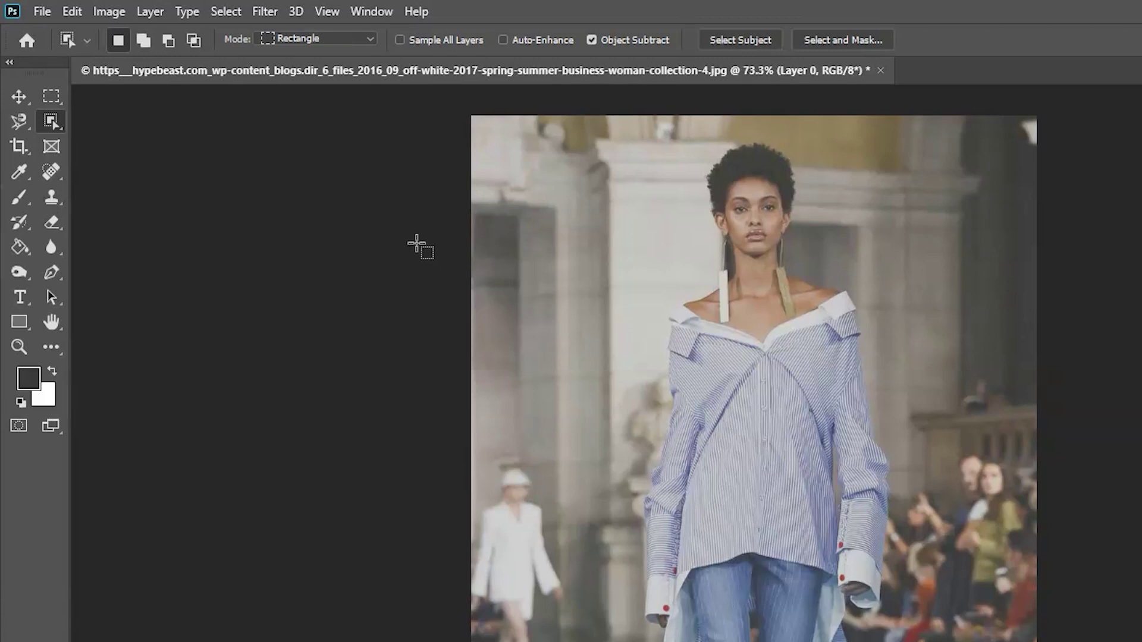
pyautogui.click(101, 12)
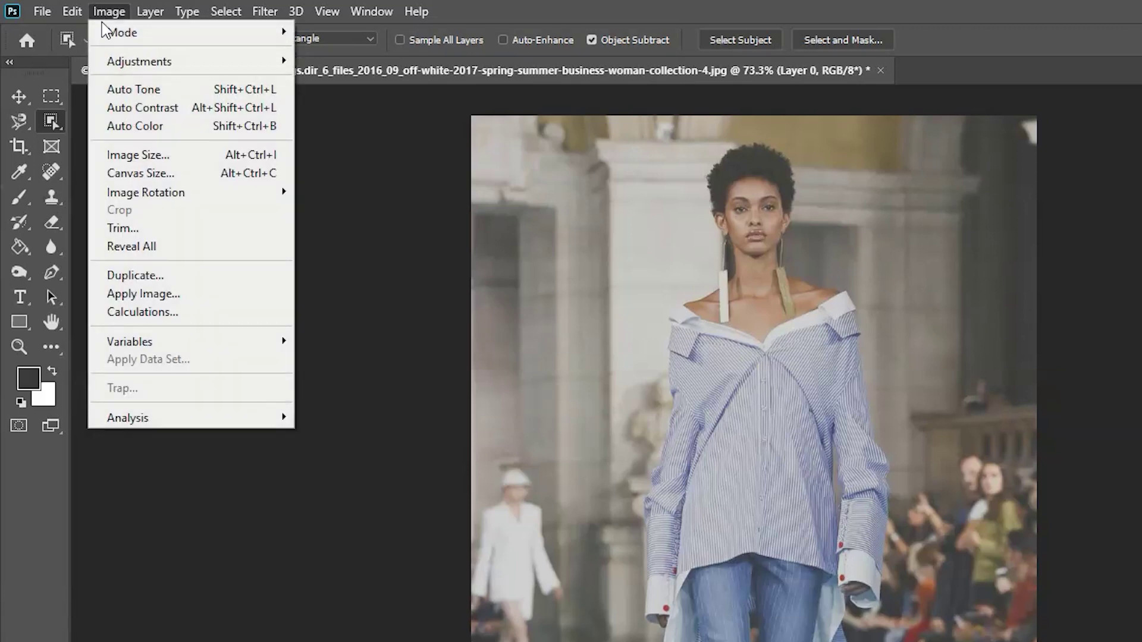
pyautogui.click(161, 172)
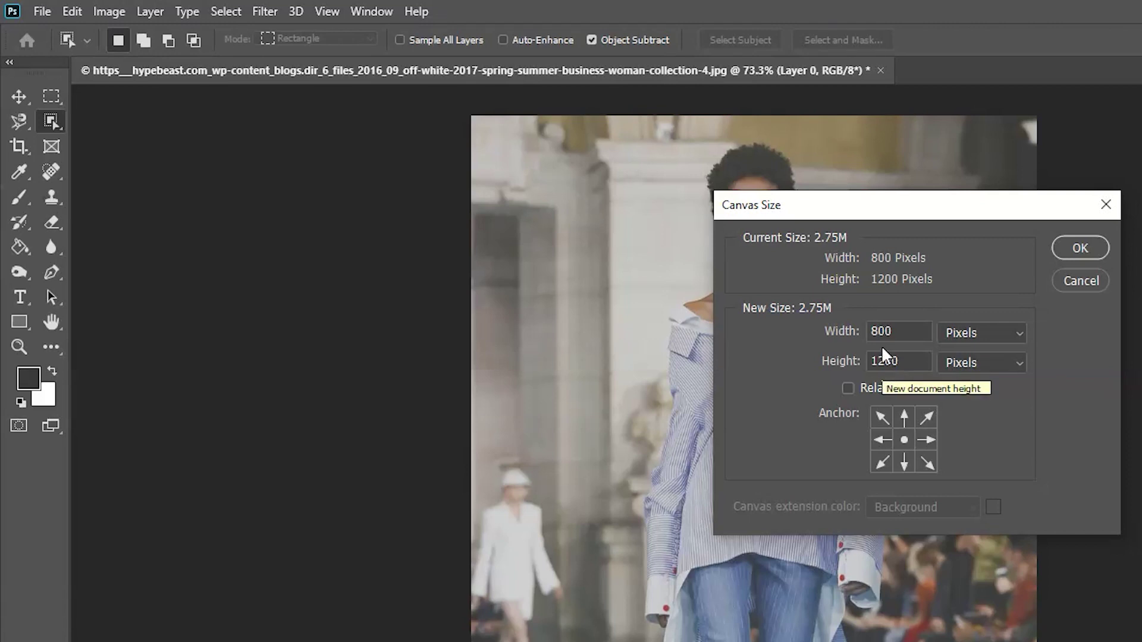
pyautogui.click(1081, 280)
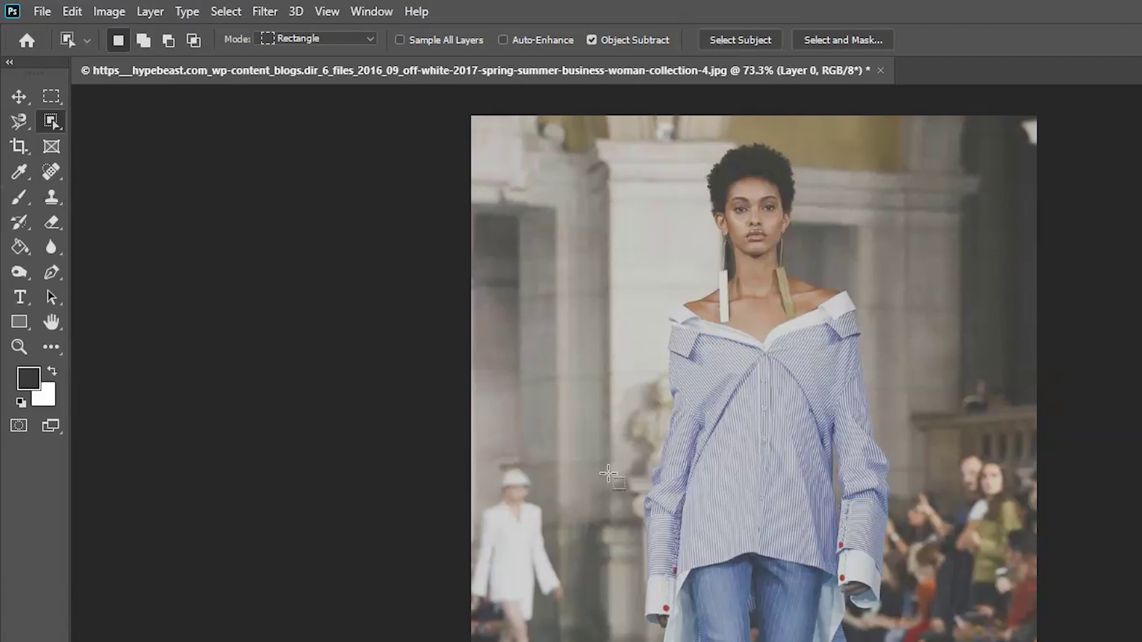
pyautogui.click(109, 12)
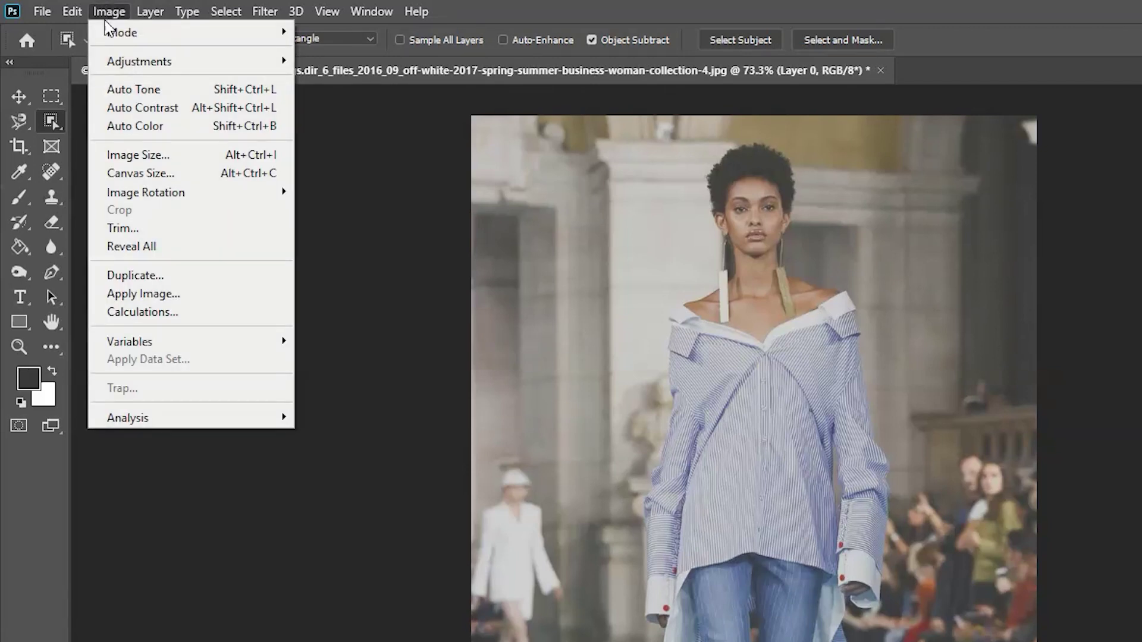
# Apply Brightness/Contrast to the runway photo with Use Legacy ticked and Contrast at 29.
pyautogui.moveTo(155, 66)
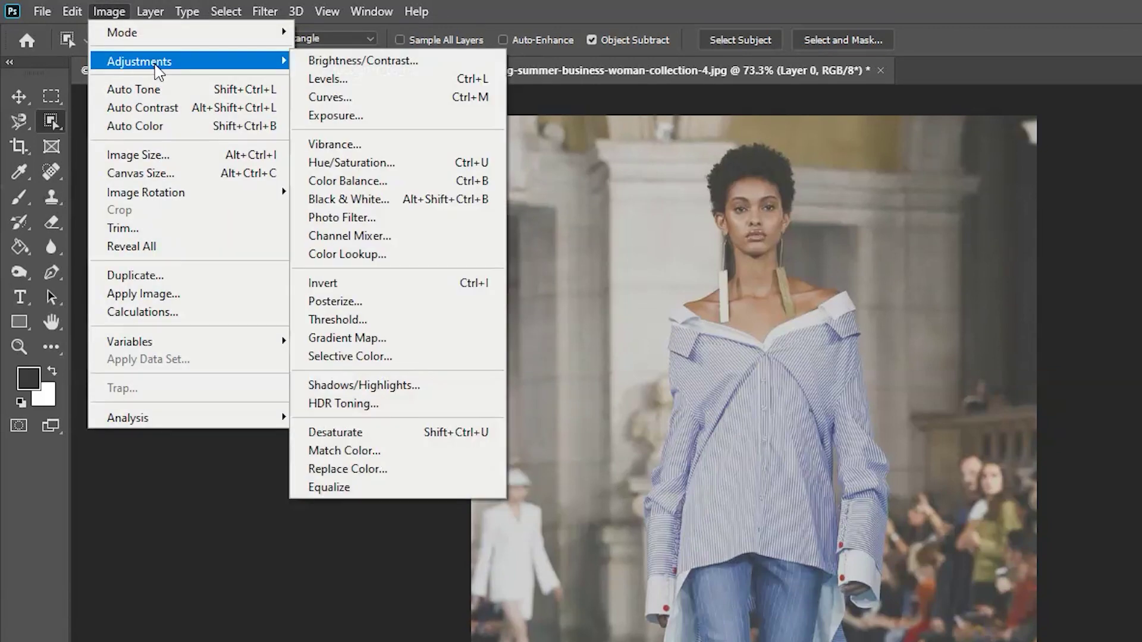
pyautogui.click(348, 61)
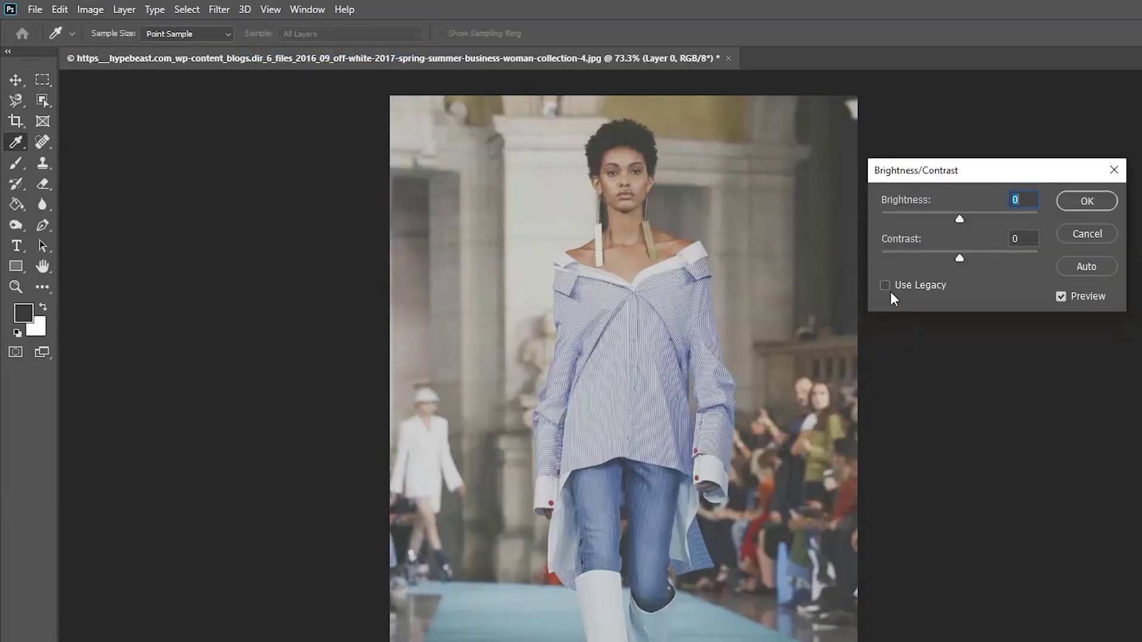
pyautogui.click(885, 286)
pyautogui.moveTo(959, 257)
pyautogui.mouseDown()
pyautogui.moveTo(987, 263)
pyautogui.moveTo(947, 259)
pyautogui.moveTo(992, 260)
pyautogui.moveTo(958, 257)
pyautogui.mouseUp()
pyautogui.moveTo(958, 258); pyautogui.dragTo(985, 262)
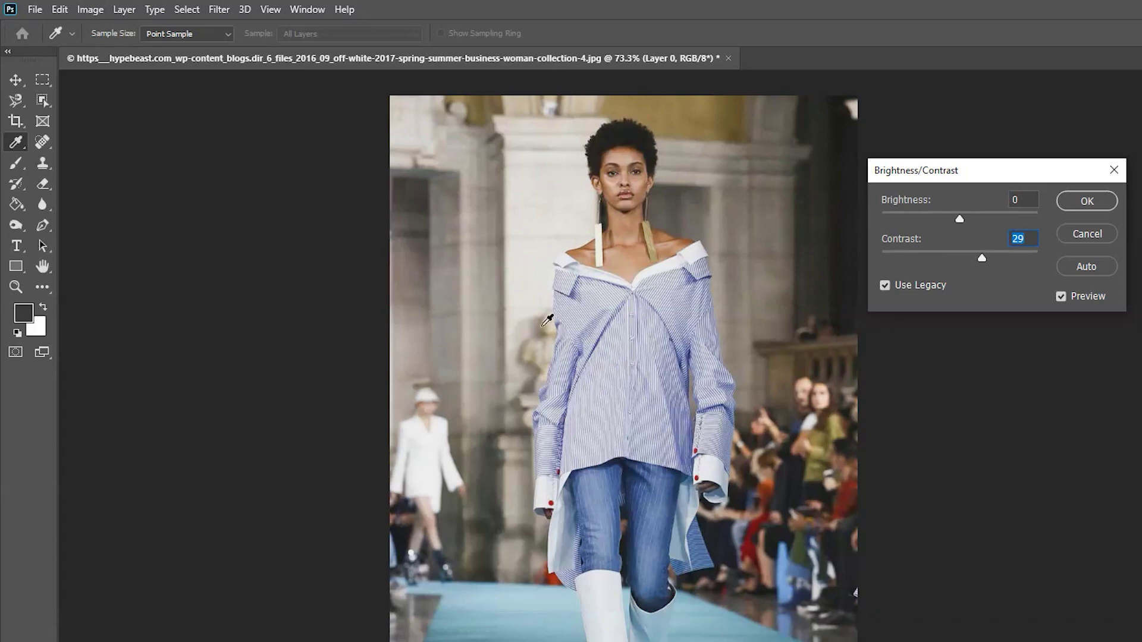
pyautogui.click(1097, 204)
pyautogui.press('w')
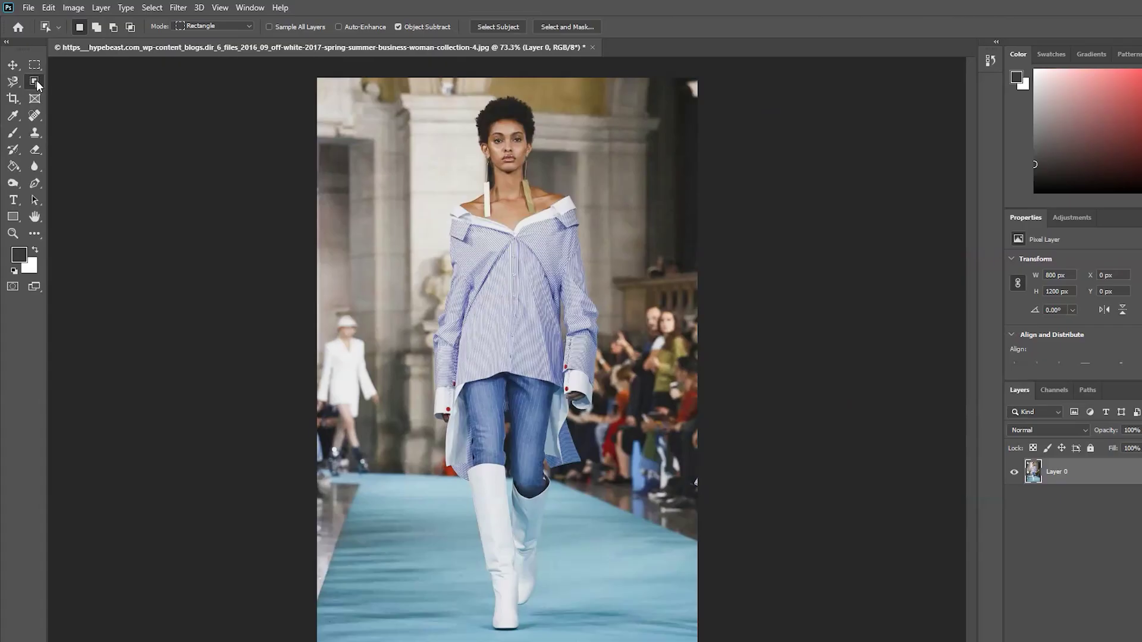
# Drag an Object Selection box around the model to select her from hair to boots.
pyautogui.rightClick(36, 85)
pyautogui.click(80, 86)
pyautogui.moveTo(404, 97); pyautogui.dragTo(600, 612)
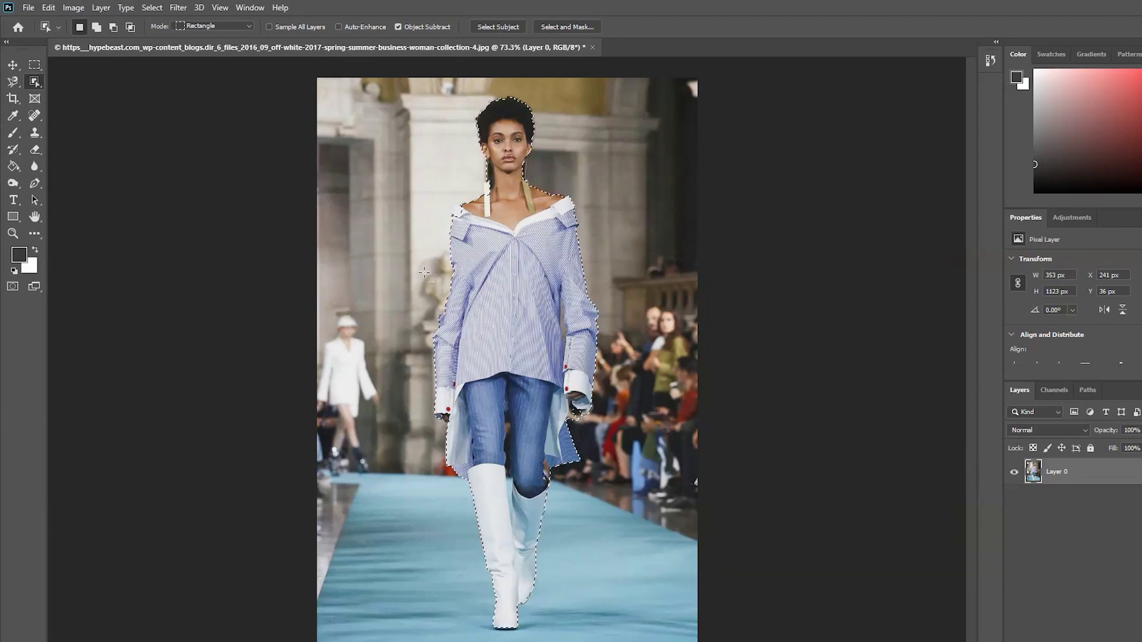
pyautogui.scroll(5, 440, 292)
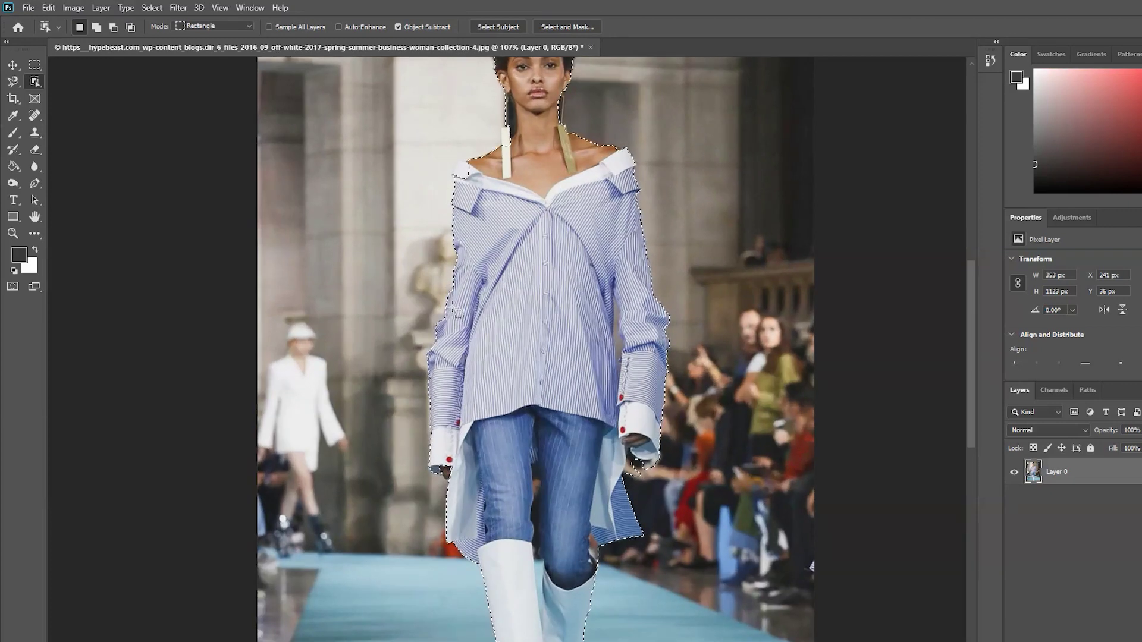
pyautogui.scroll(-2, 455, 310)
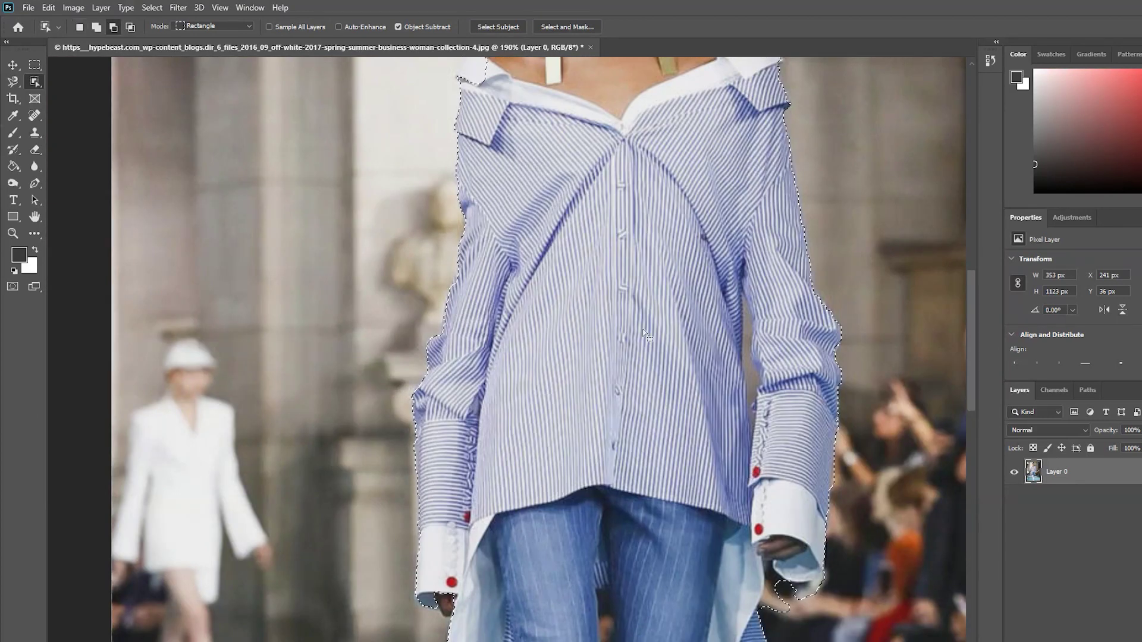
pyautogui.scroll(-4, 447, 321)
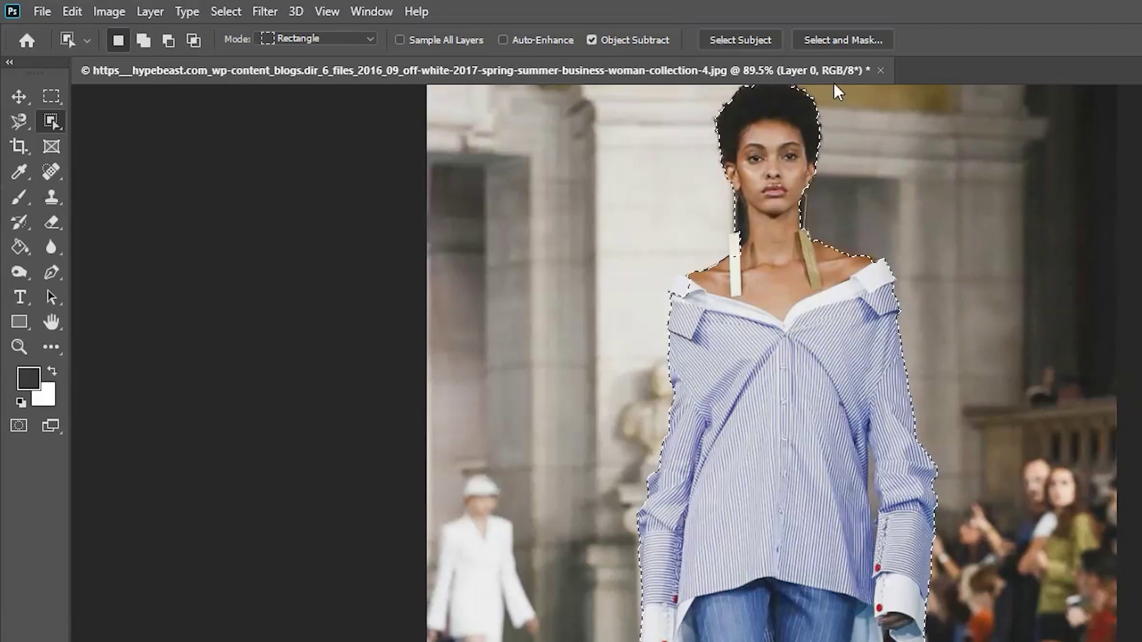
# Open Select and Mask on the model's selection, zoom to the shoulder, and set subtract mode.
pyautogui.click(829, 39)
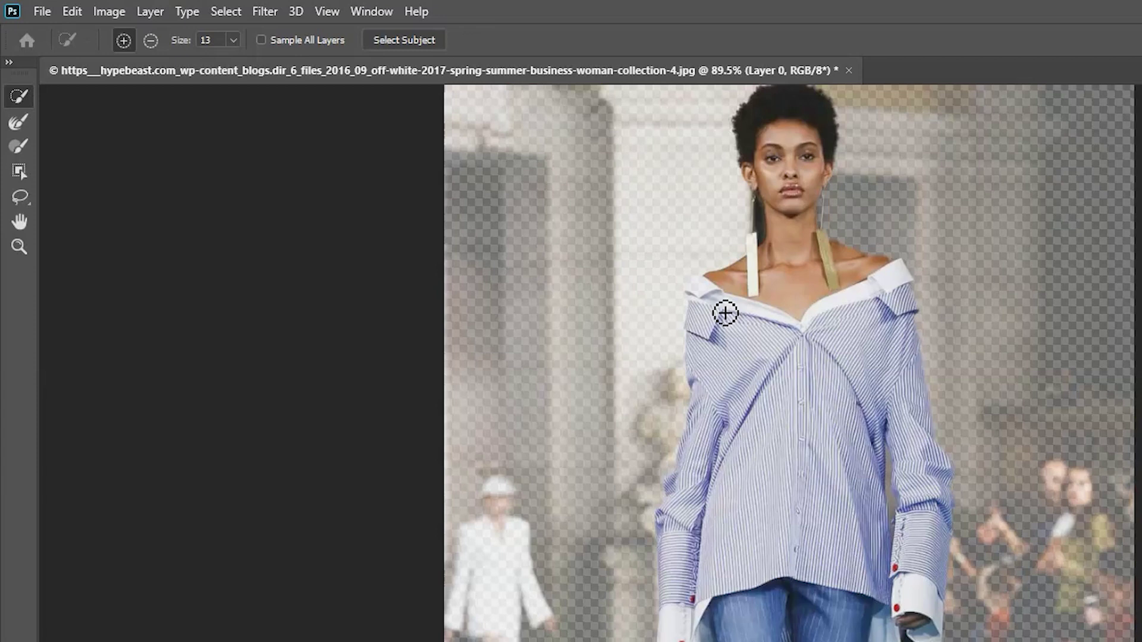
pyautogui.scroll(1, 454, 187)
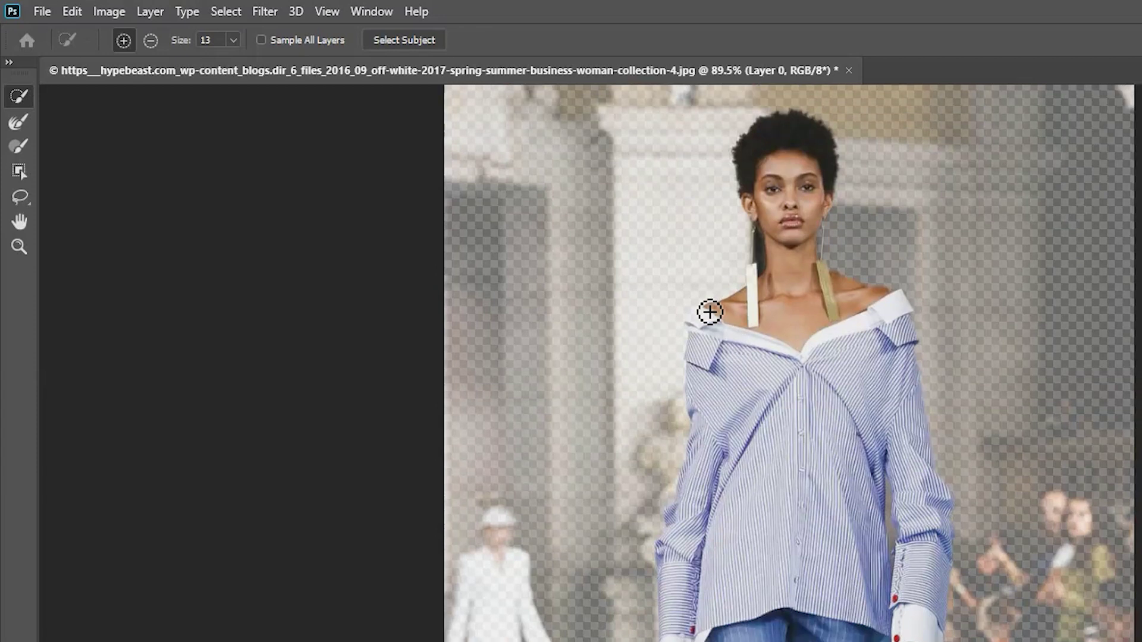
pyautogui.scroll(5, 709, 312)
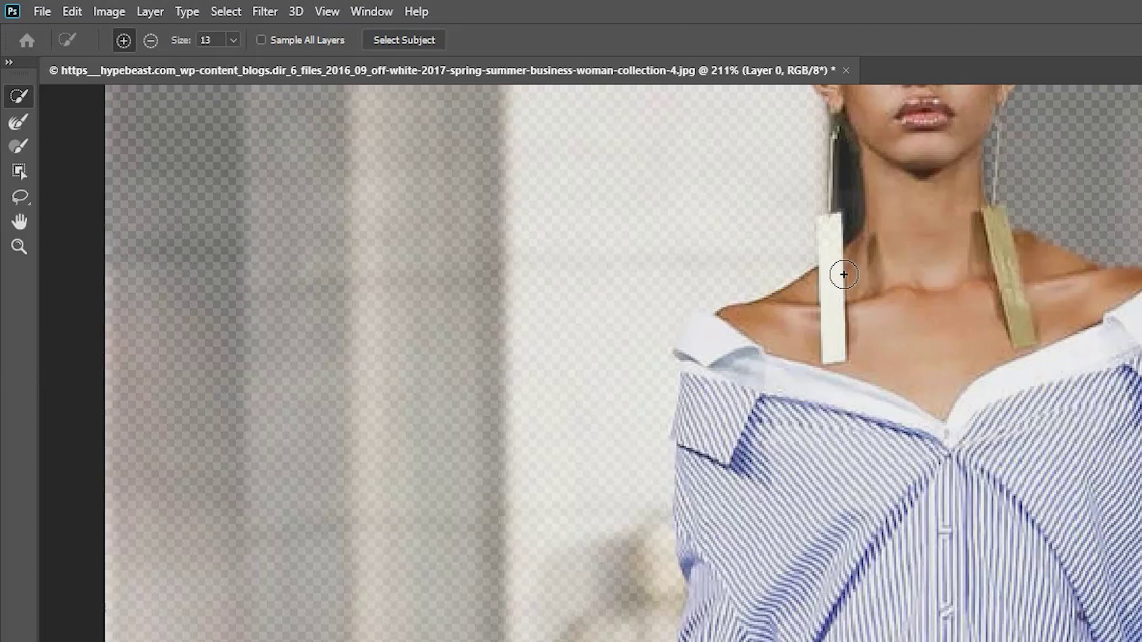
pyautogui.press('alt')
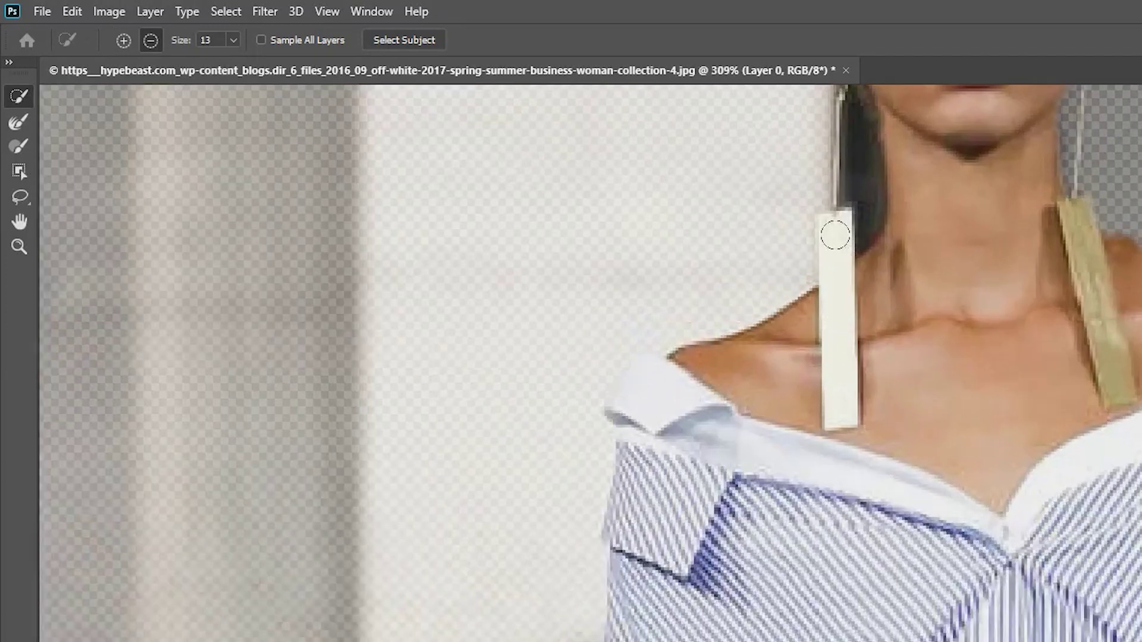
pyautogui.scroll(2, 833, 238)
# Adjust the background transparency and refine the selection edges around both hands.
pyautogui.scroll(-1, 833, 238)
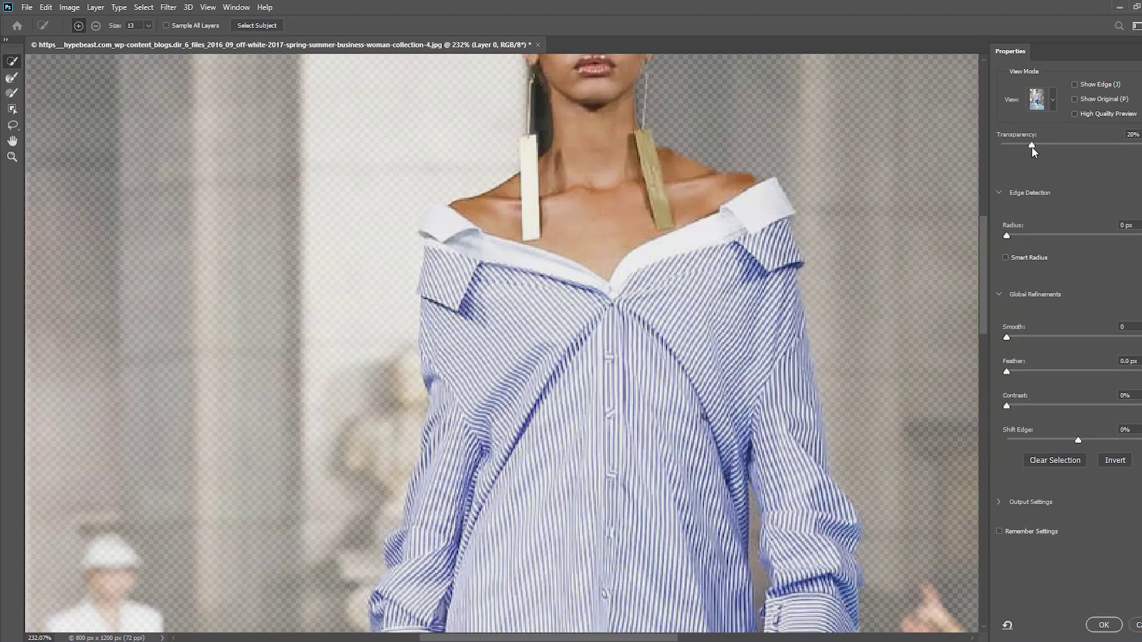
pyautogui.moveTo(1031, 146); pyautogui.dragTo(1055, 145)
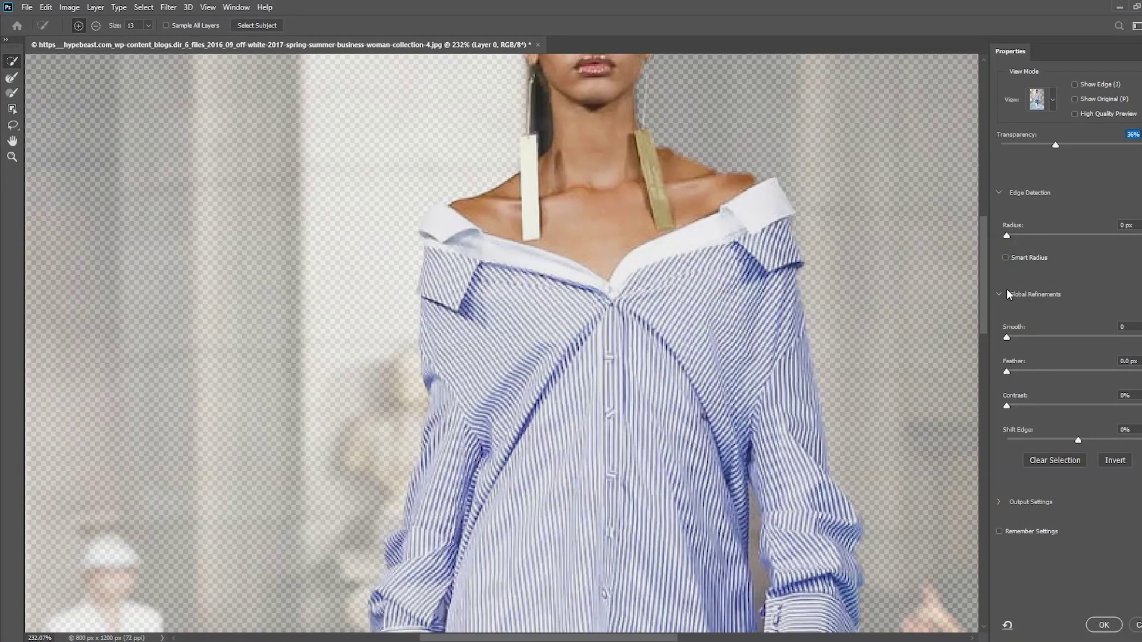
pyautogui.moveTo(980, 282)
pyautogui.mouseDown()
pyautogui.moveTo(973, 419)
pyautogui.moveTo(974, 404)
pyautogui.mouseUp()
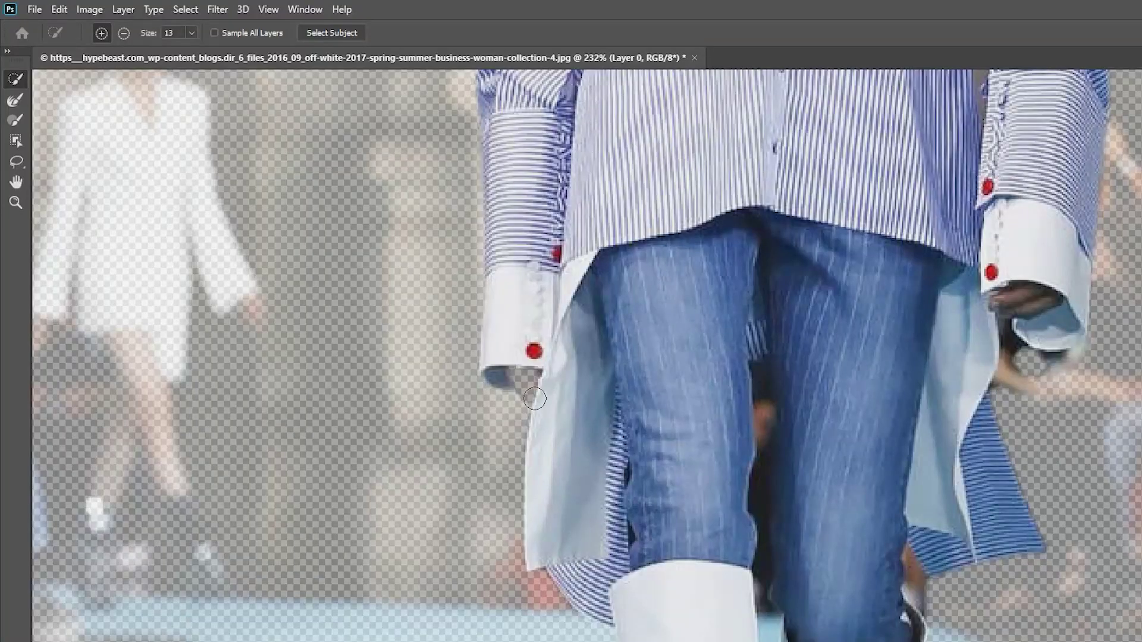
pyautogui.moveTo(534, 398)
pyautogui.mouseDown()
pyautogui.moveTo(526, 382)
pyautogui.moveTo(518, 392)
pyautogui.mouseUp()
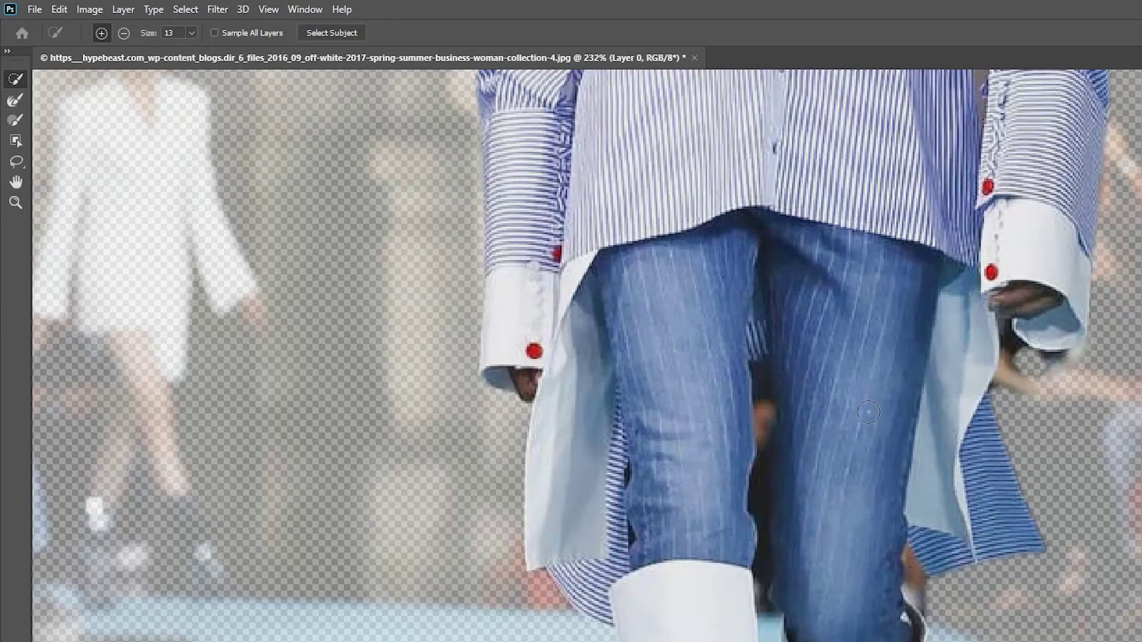
pyautogui.moveTo(1033, 398)
pyautogui.mouseDown()
pyautogui.moveTo(1064, 379)
pyautogui.moveTo(1018, 357)
pyautogui.moveTo(1070, 365)
pyautogui.moveTo(1056, 351)
pyautogui.moveTo(1044, 378)
pyautogui.mouseUp()
# Confirm Select and Mask to apply the refined model selection to the photo.
pyautogui.scroll(-15, 585, 355)
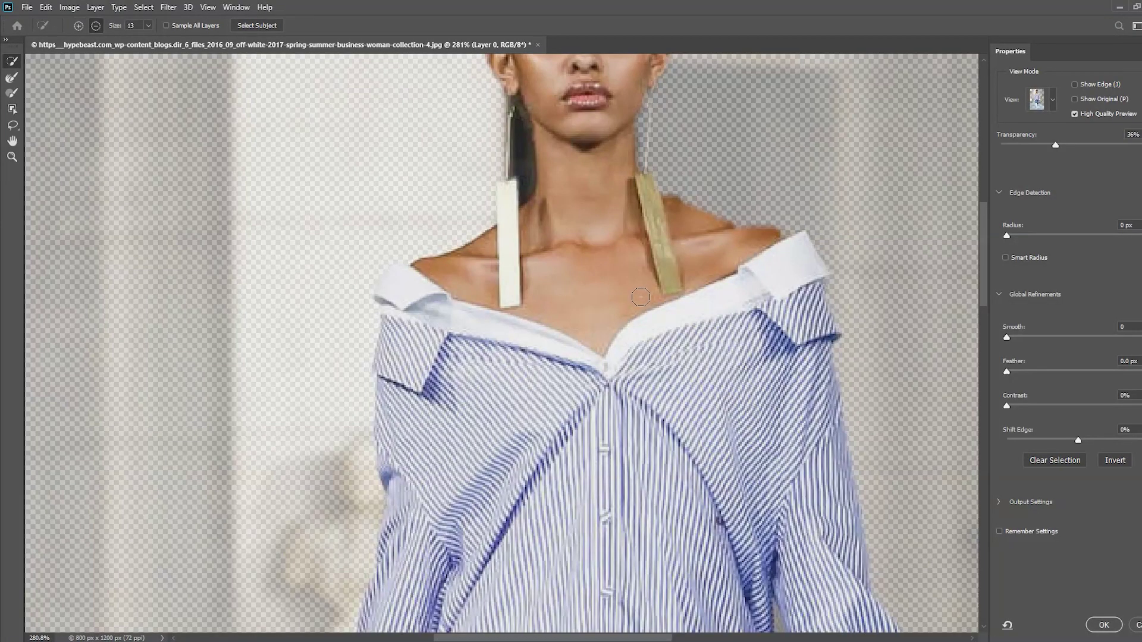
pyautogui.scroll(-3, 642, 296)
pyautogui.scroll(1, 649, 296)
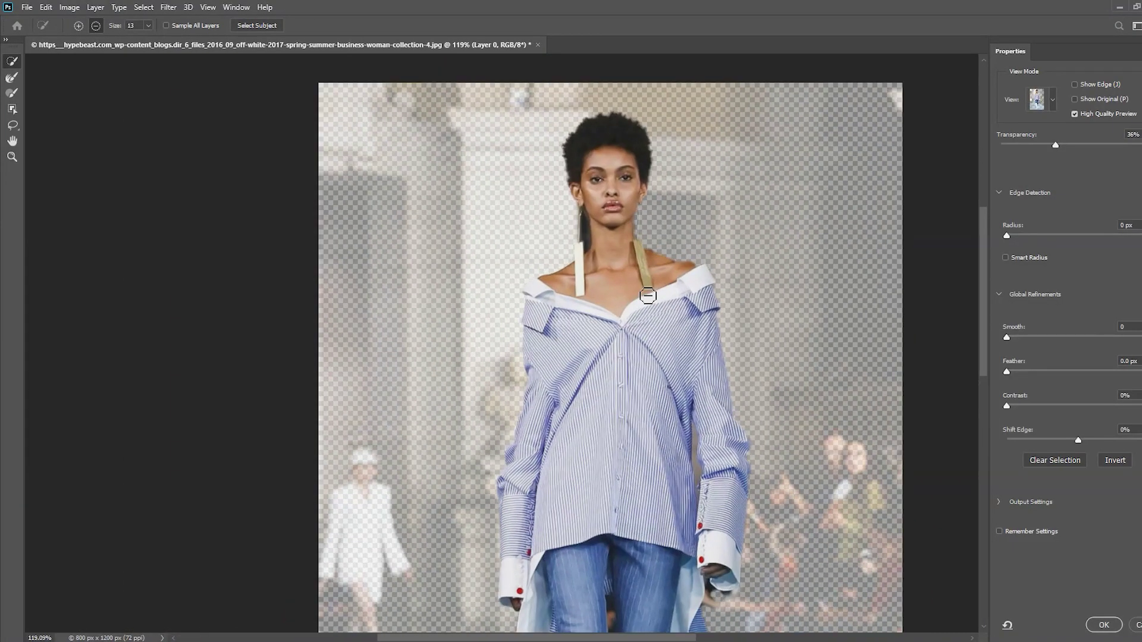
pyautogui.click(1108, 626)
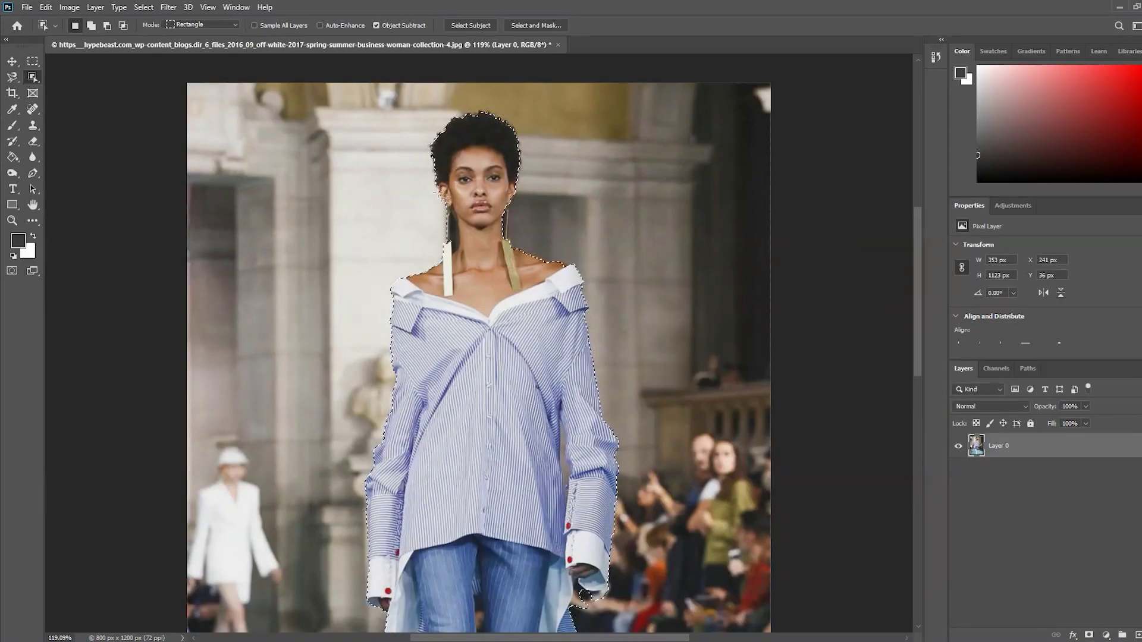
# Invert the selection with Select > Inverse so it covers the runway background.
pyautogui.scroll(3, 406, 284)
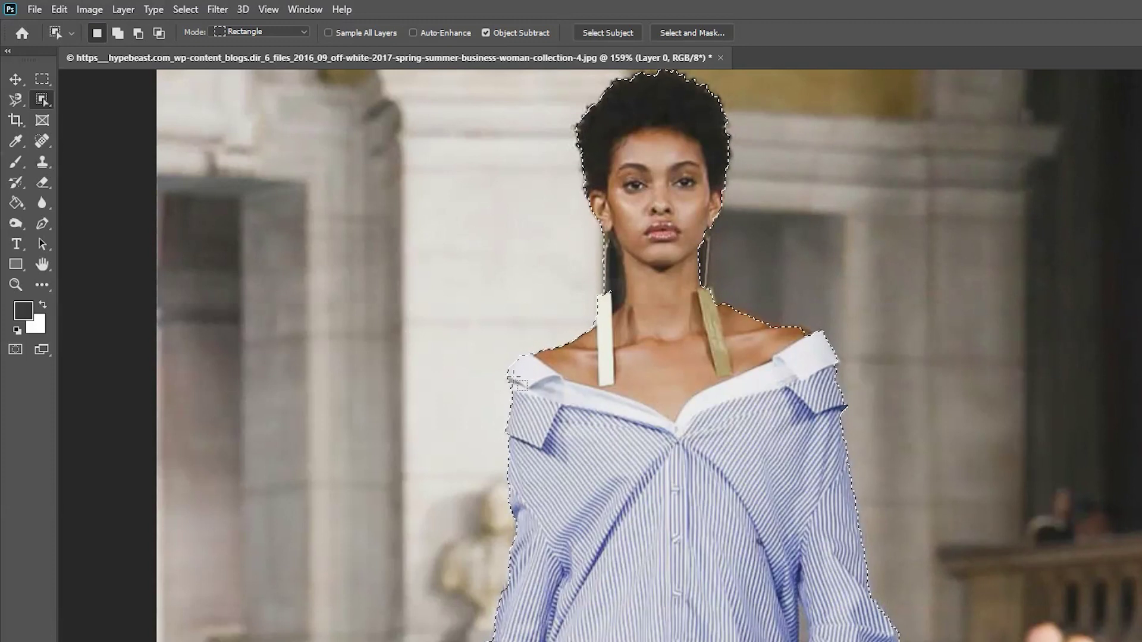
pyautogui.scroll(-3, 512, 380)
pyautogui.scroll(-3, 506, 524)
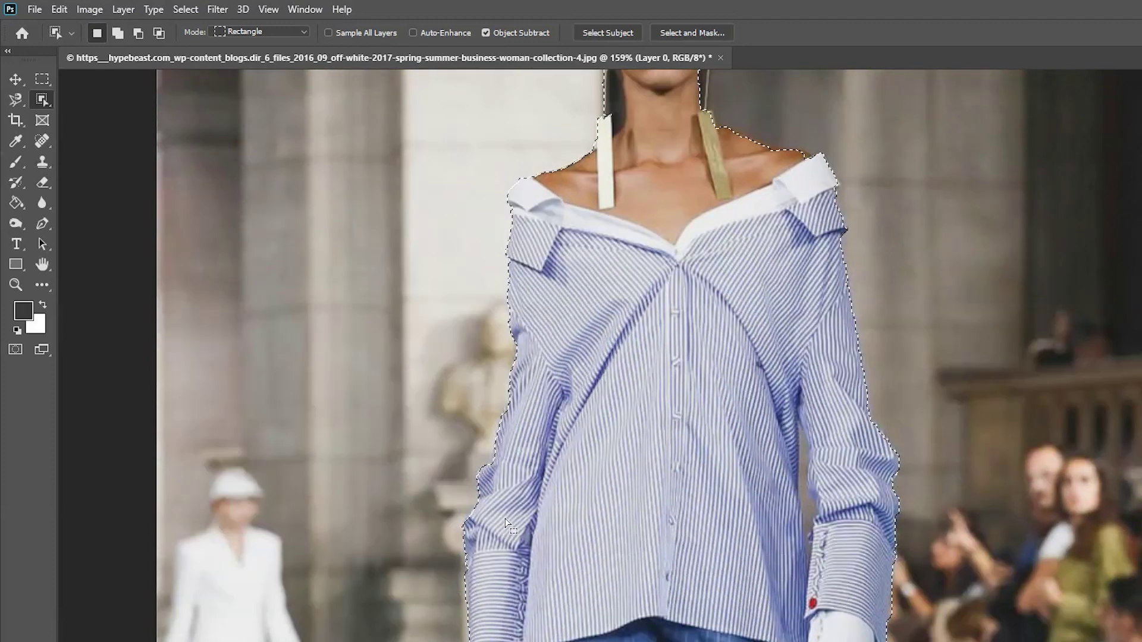
pyautogui.scroll(5, 506, 522)
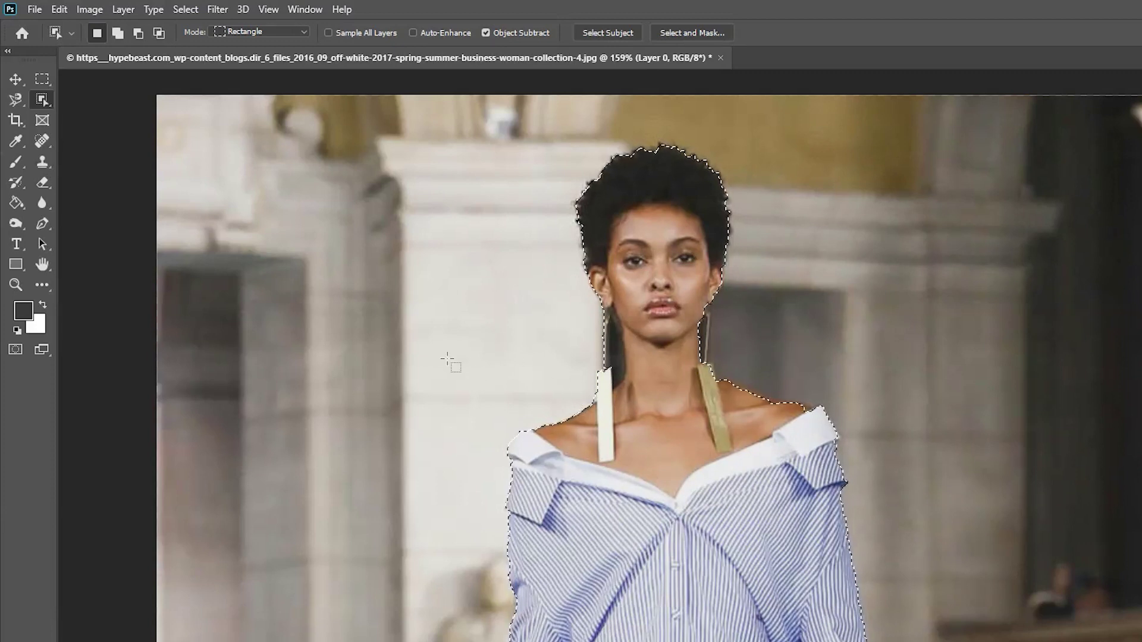
pyautogui.click(187, 9)
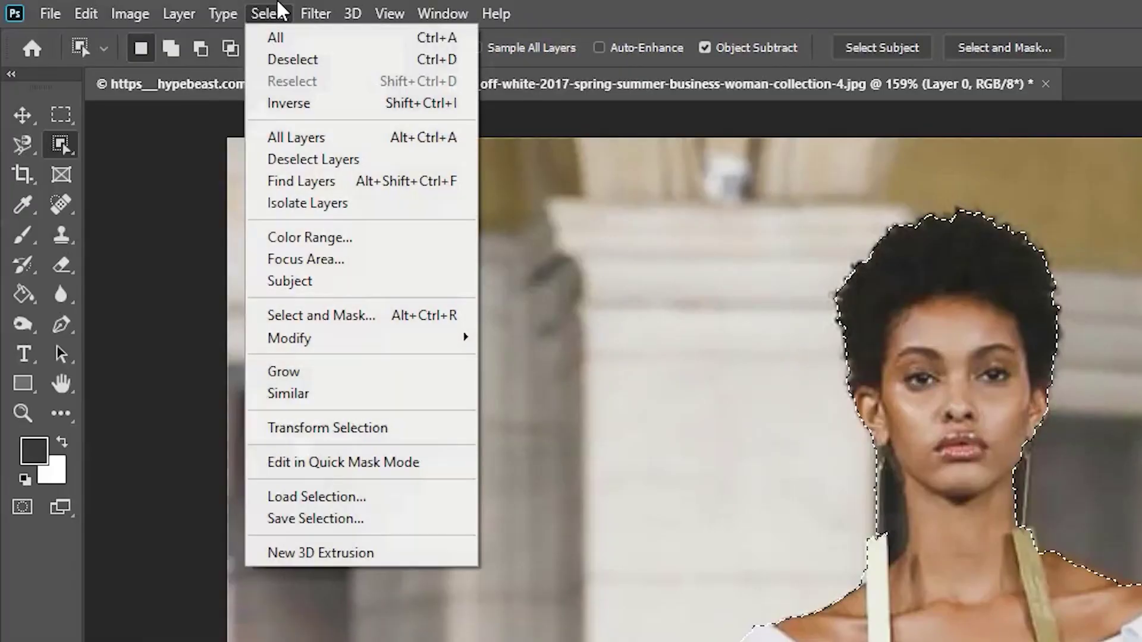
pyautogui.click(277, 102)
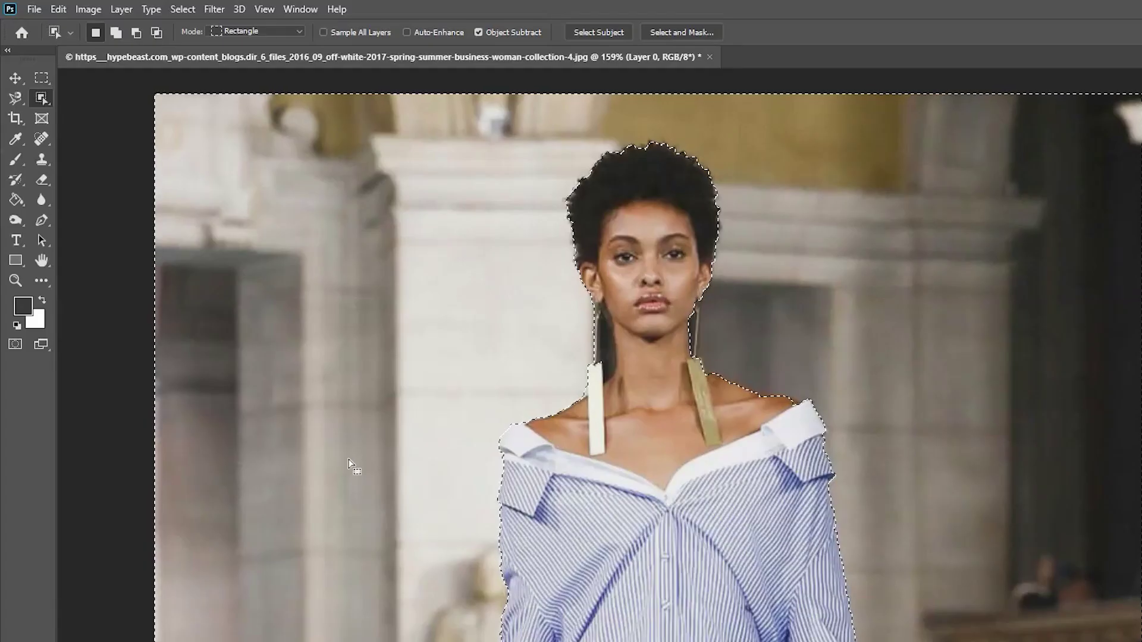
# Delete the selected background pixels, leaving the model on transparency.
pyautogui.scroll(-5, 356, 443)
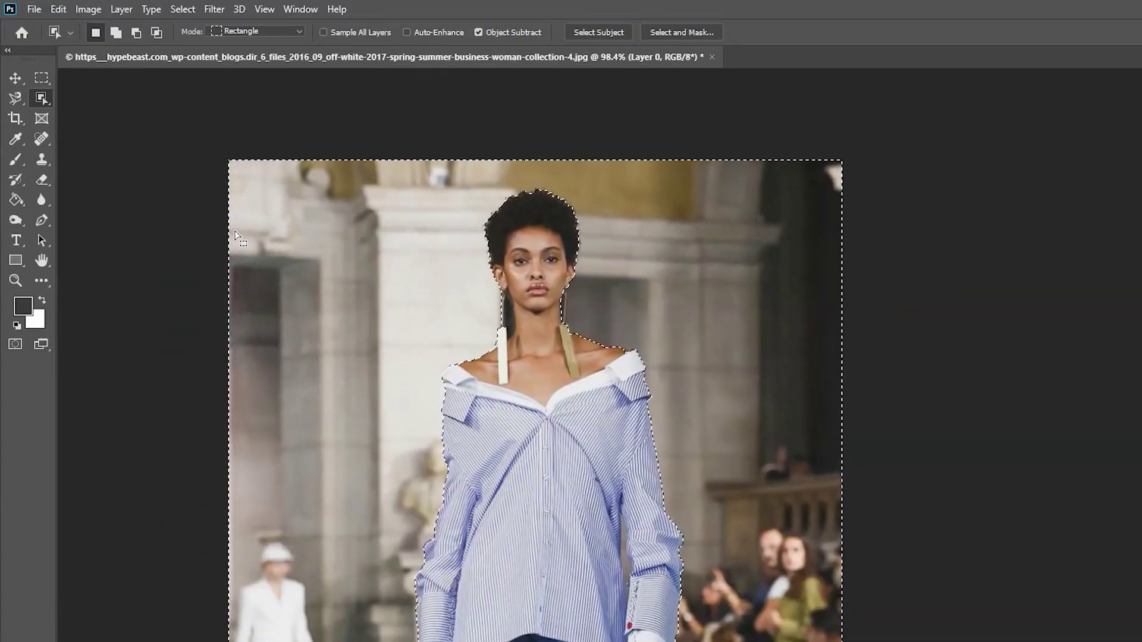
pyautogui.scroll(2, 362, 400)
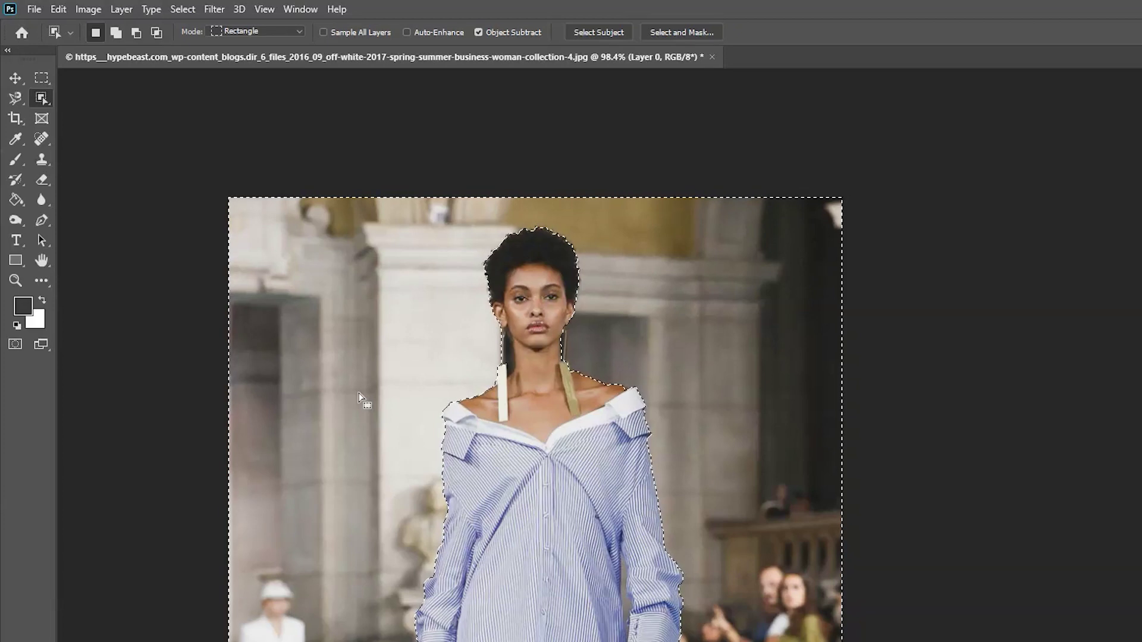
pyautogui.press('Delete')
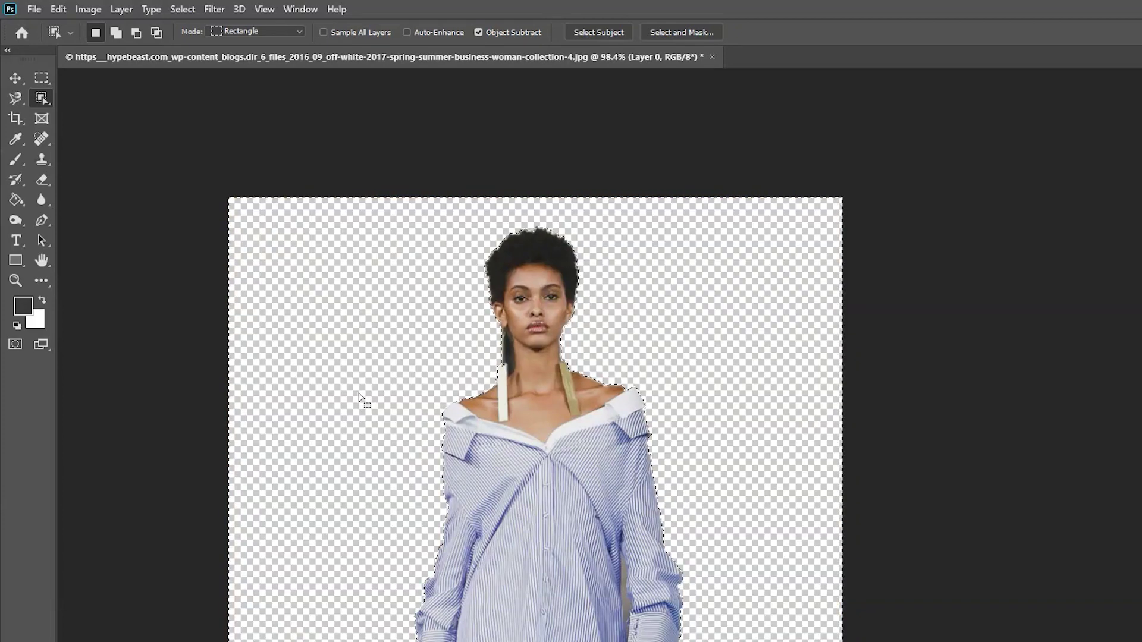
# Deselect the model and choose another tool from the selection tool group.
pyautogui.scroll(-3, 373, 410)
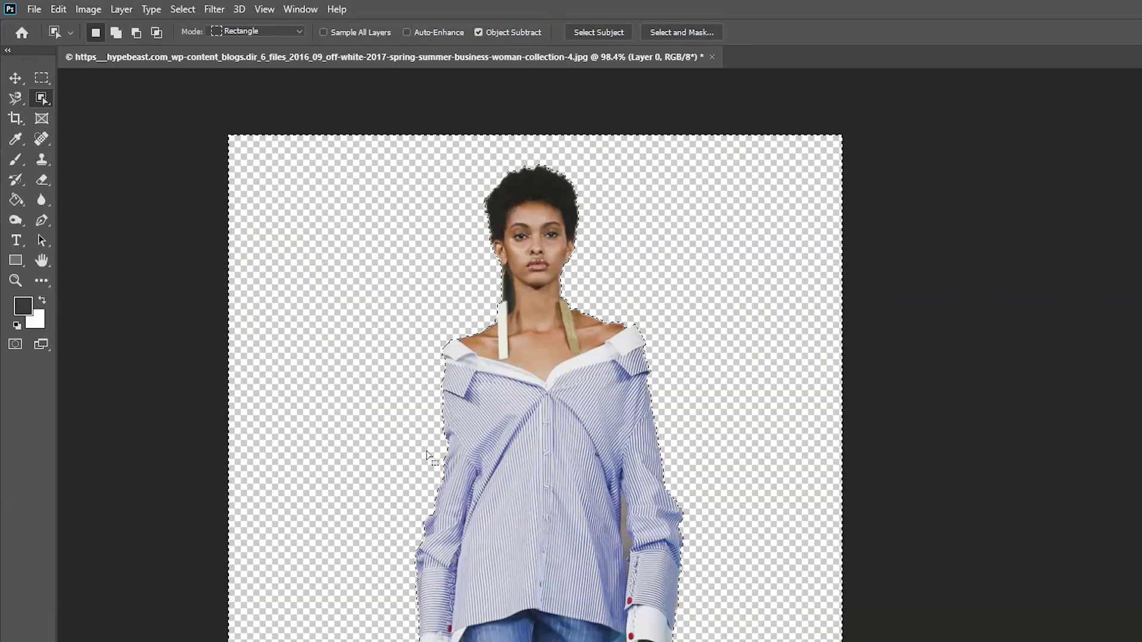
pyautogui.hotkey('ctrl', 'd')
pyautogui.scroll(-2, 574, 419)
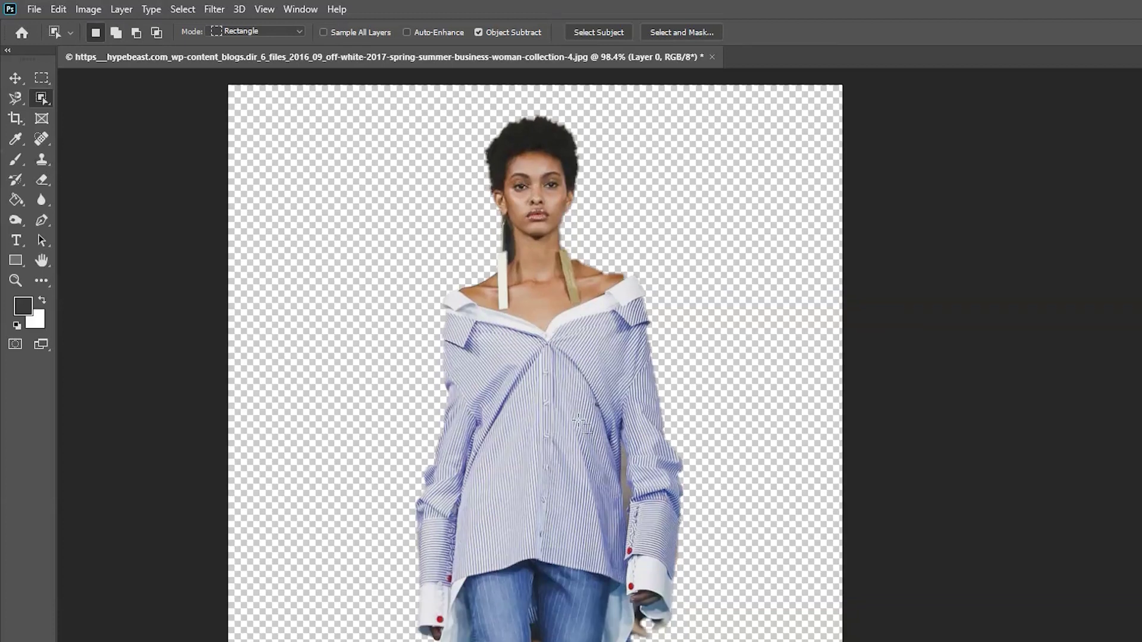
pyautogui.scroll(-2, 610, 418)
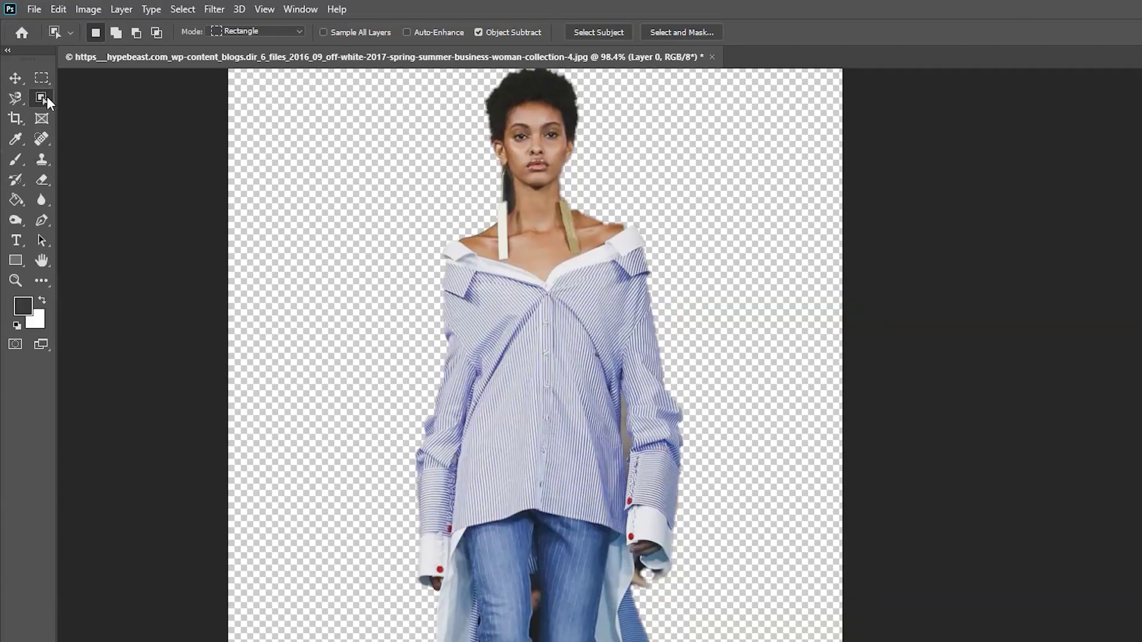
pyautogui.rightClick(47, 94)
pyautogui.click(80, 99)
# Select the gap between the right-hand sleeve and the shirt body.
pyautogui.scroll(-2, 596, 463)
pyautogui.scroll(3, 624, 458)
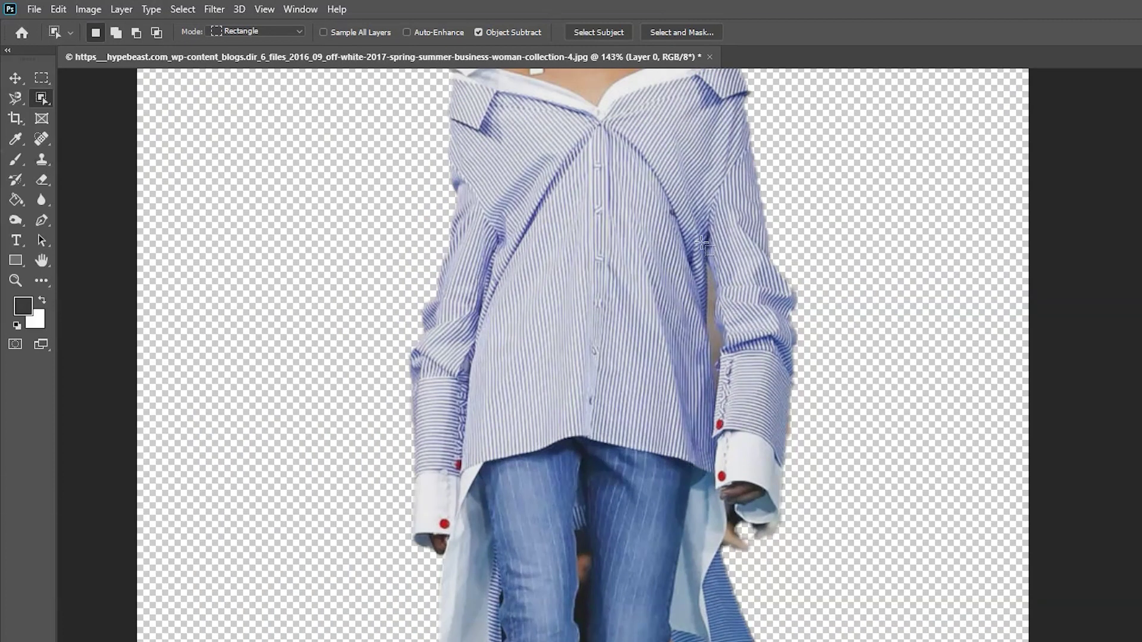
pyautogui.scroll(-1, 694, 243)
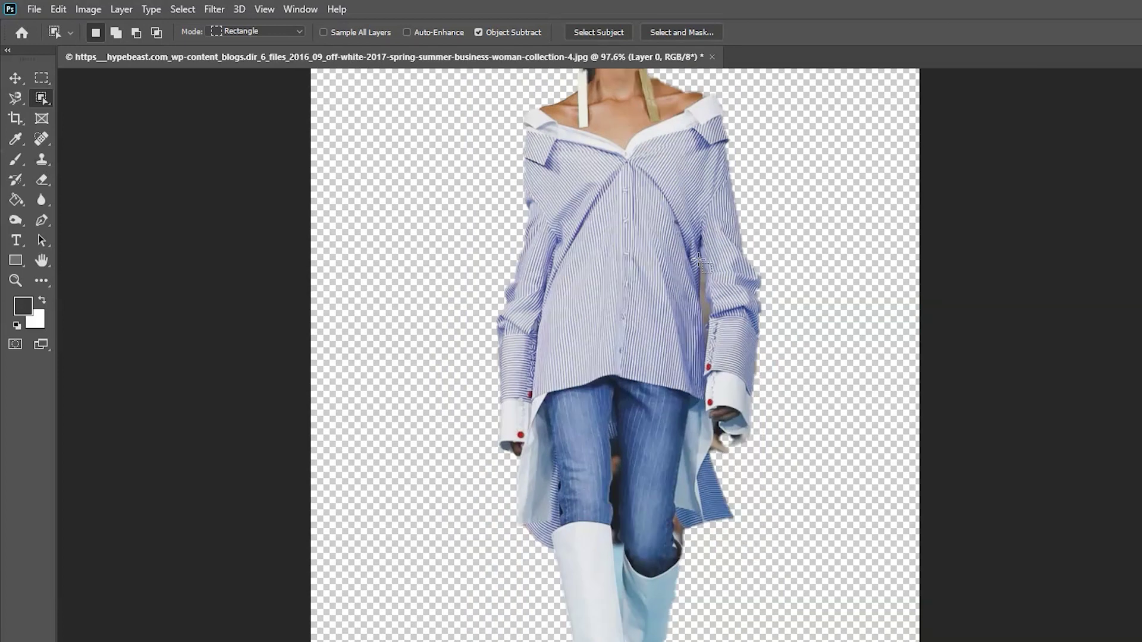
pyautogui.scroll(2, 723, 268)
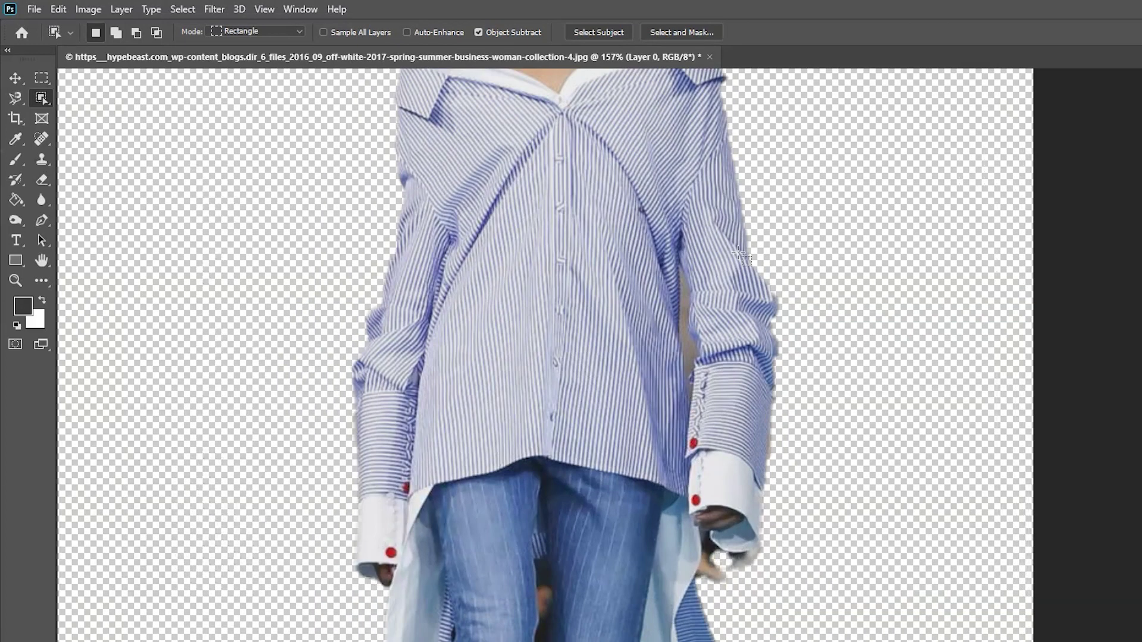
pyautogui.scroll(-1, 714, 271)
pyautogui.scroll(1, 662, 270)
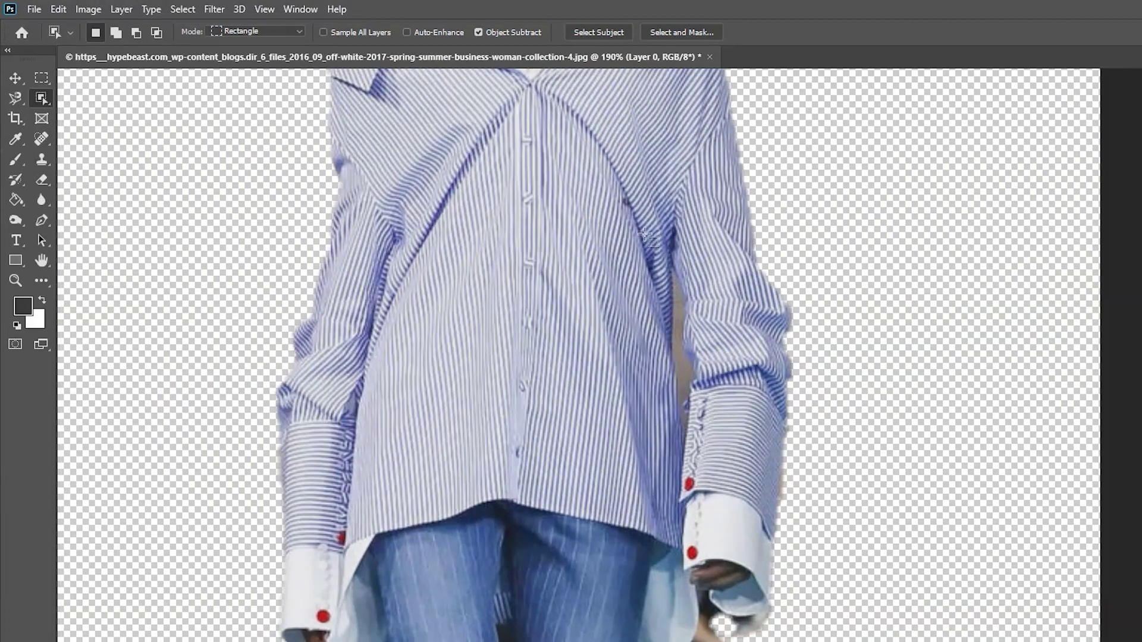
pyautogui.moveTo(638, 226); pyautogui.dragTo(721, 472)
# Delete the grey background pixels in the sleeve gap and deselect.
pyautogui.scroll(2, 686, 364)
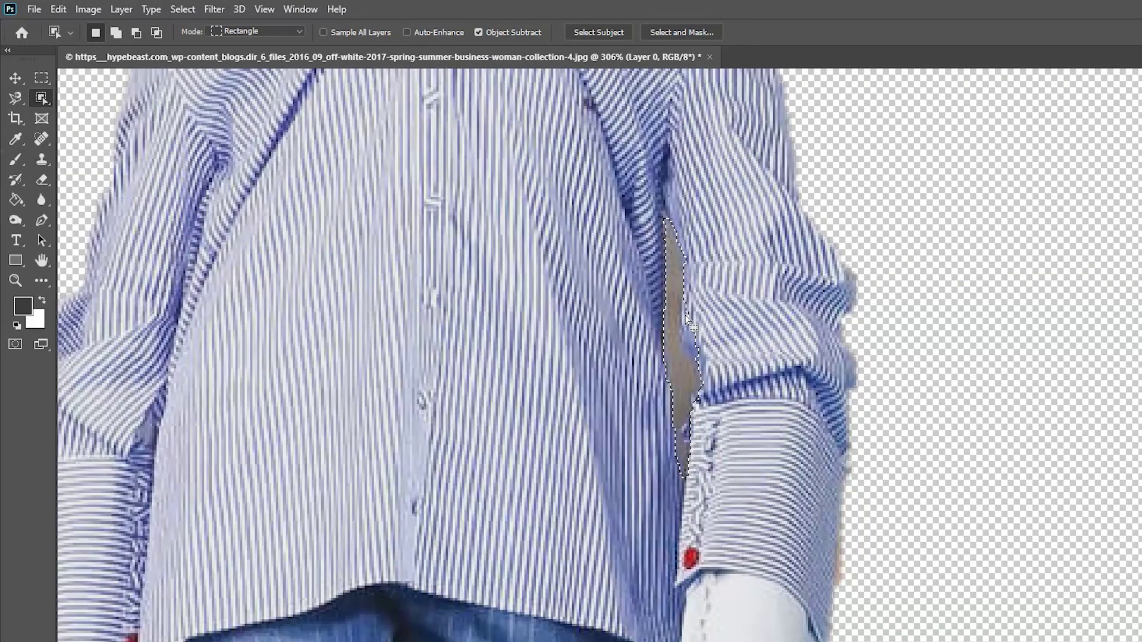
pyautogui.scroll(-2, 669, 373)
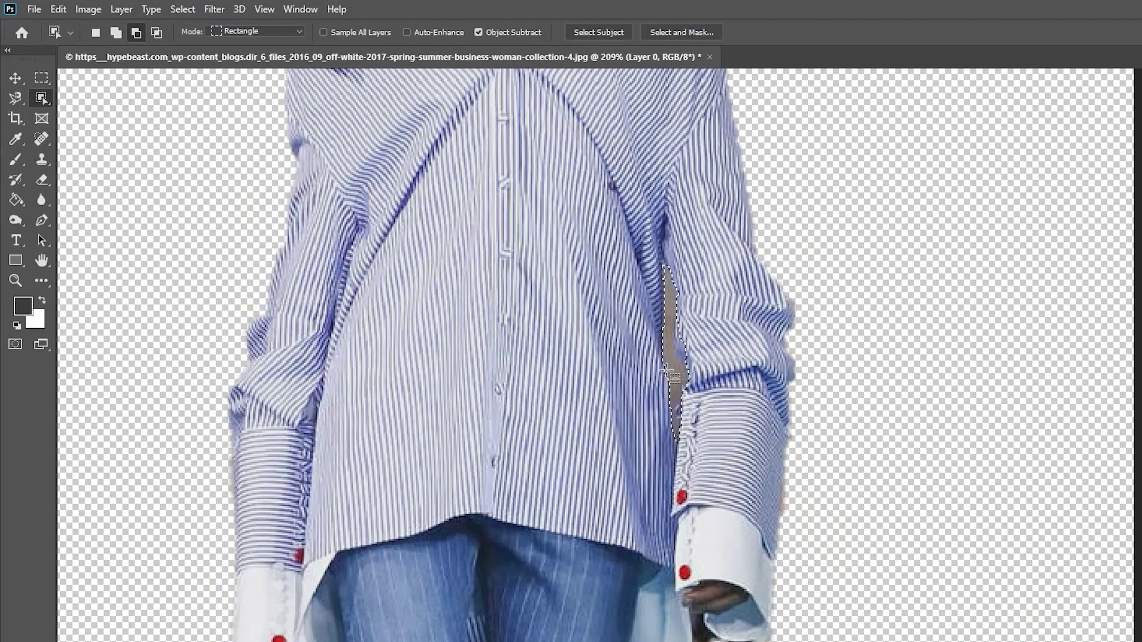
pyautogui.scroll(-1, 669, 375)
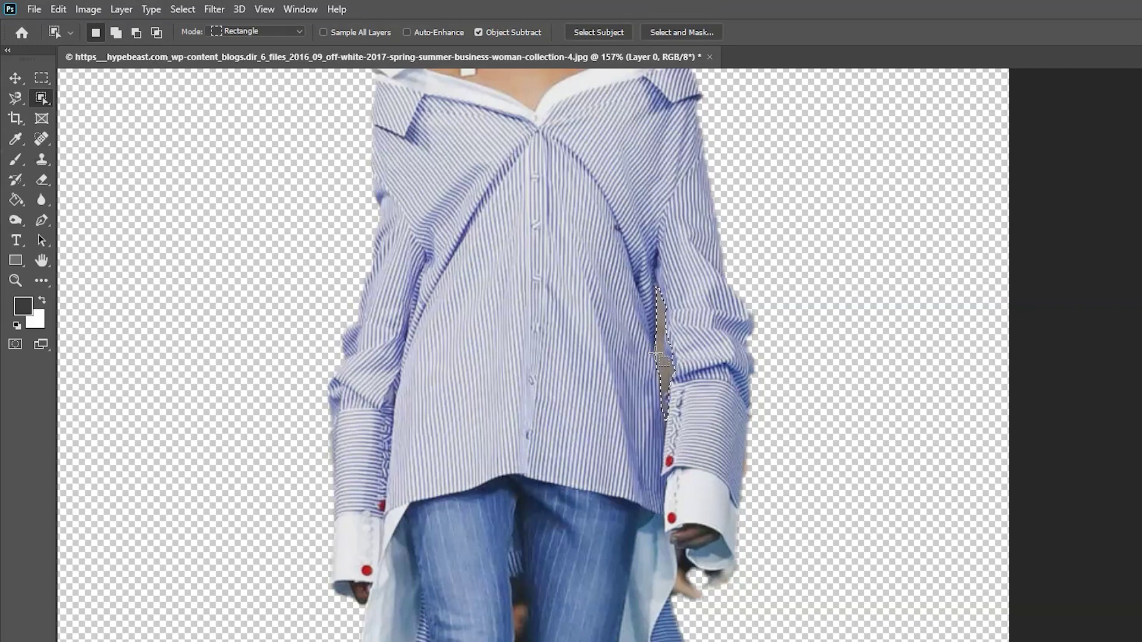
pyautogui.press('Delete')
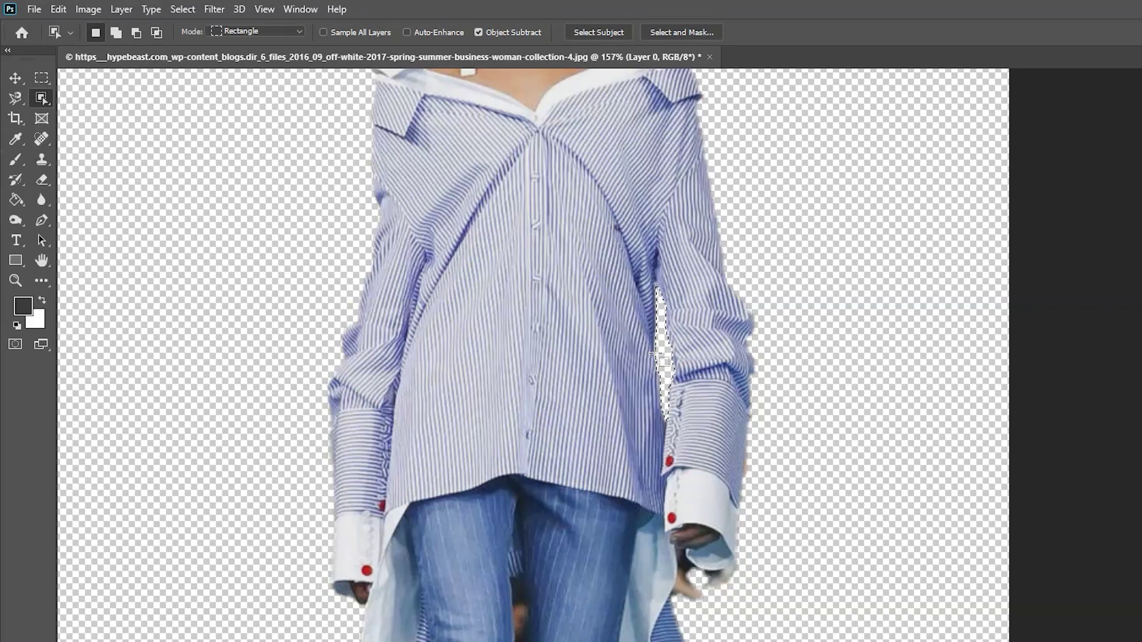
pyautogui.hotkey('ctrl', 'd')
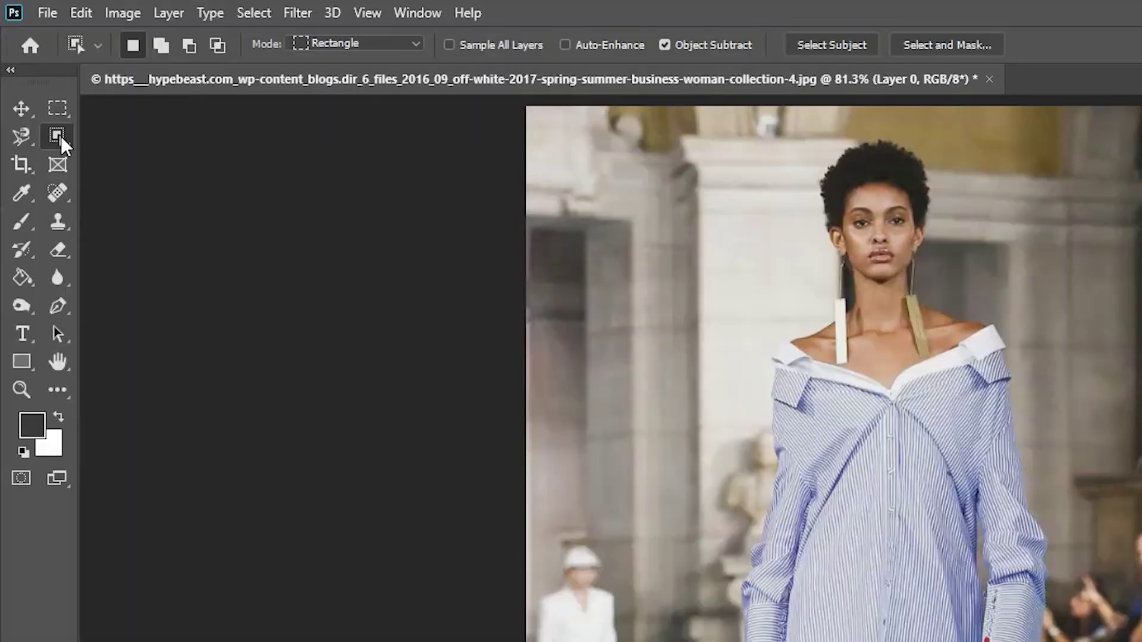
# Open the selection tools flyout in the toolbar.
pyautogui.click(44, 97)
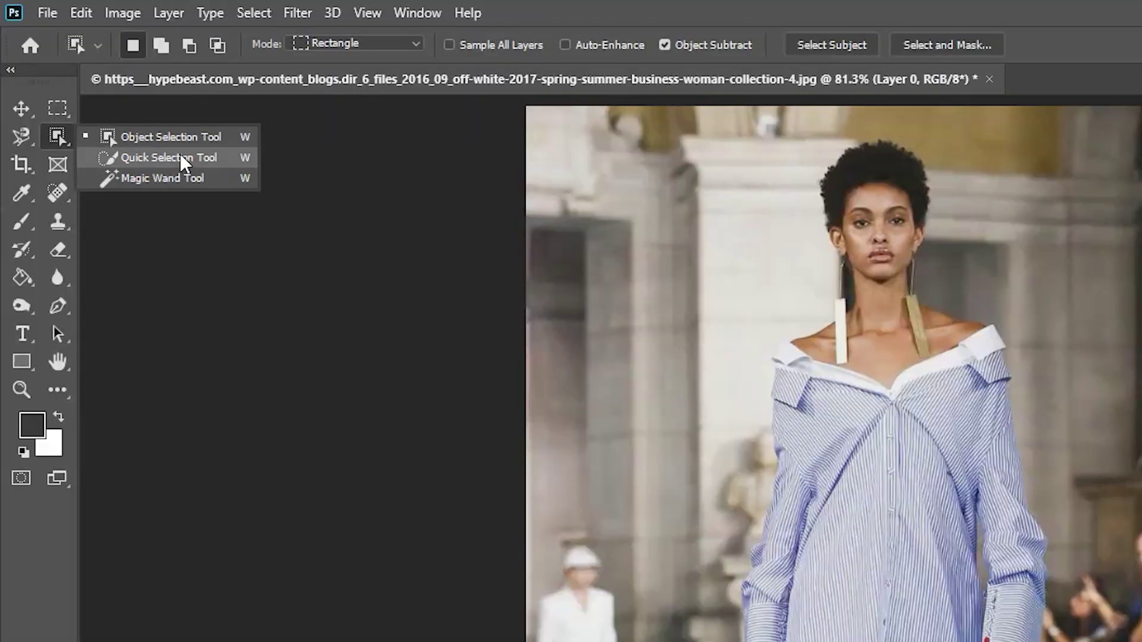
# Switch to the Quick Selection Tool with a 30 px brush in Add to Selection mode.
pyautogui.click(133, 161)
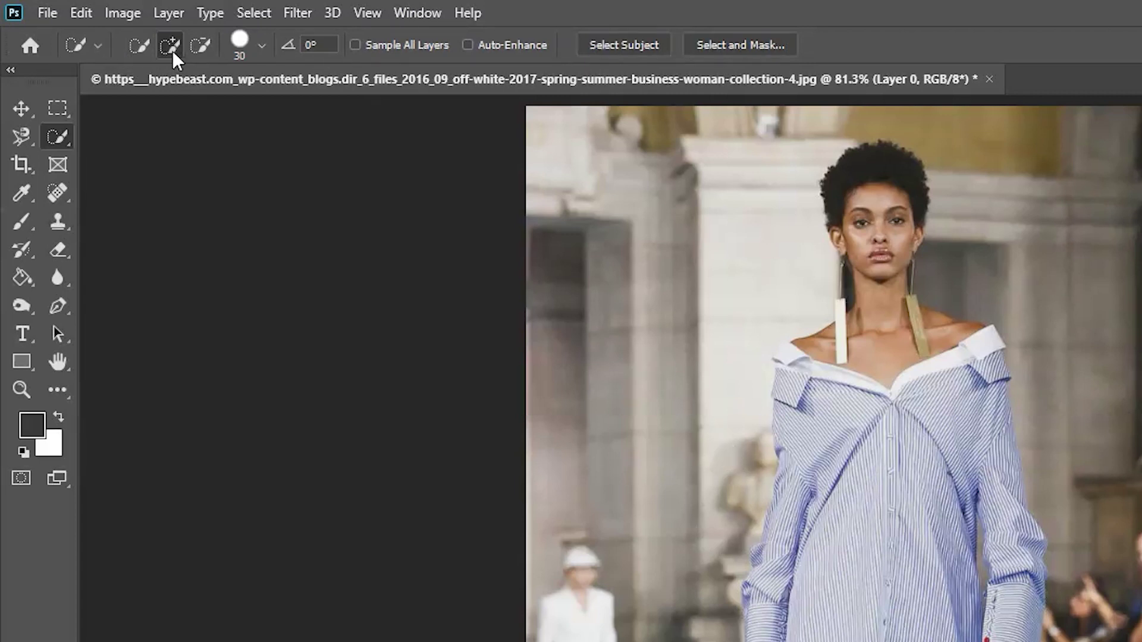
pyautogui.click(240, 42)
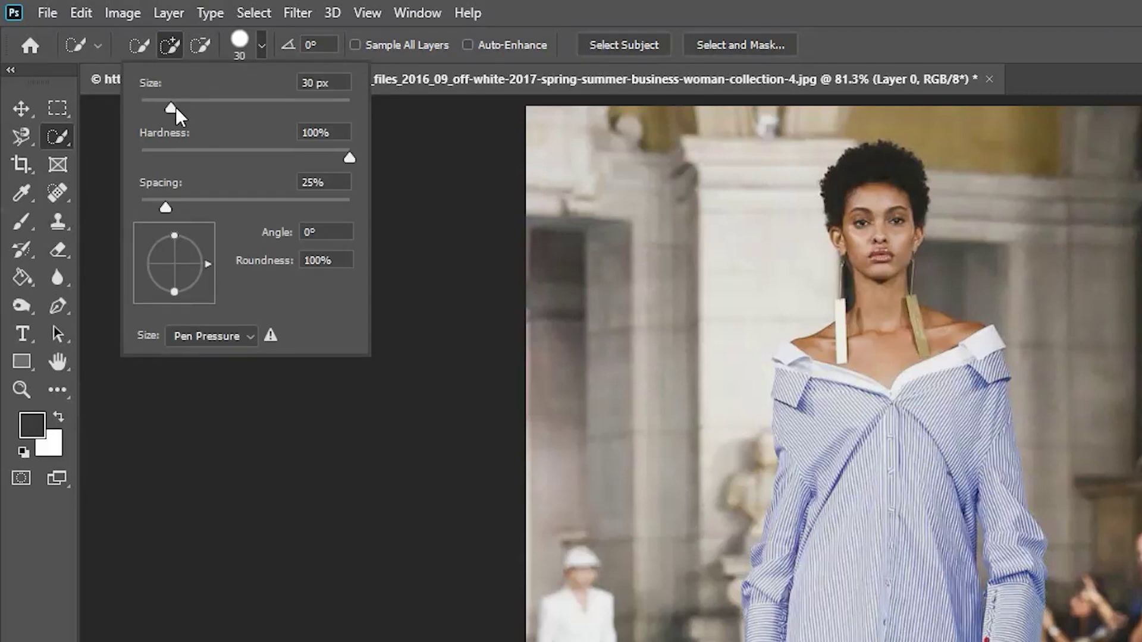
pyautogui.click(205, 44)
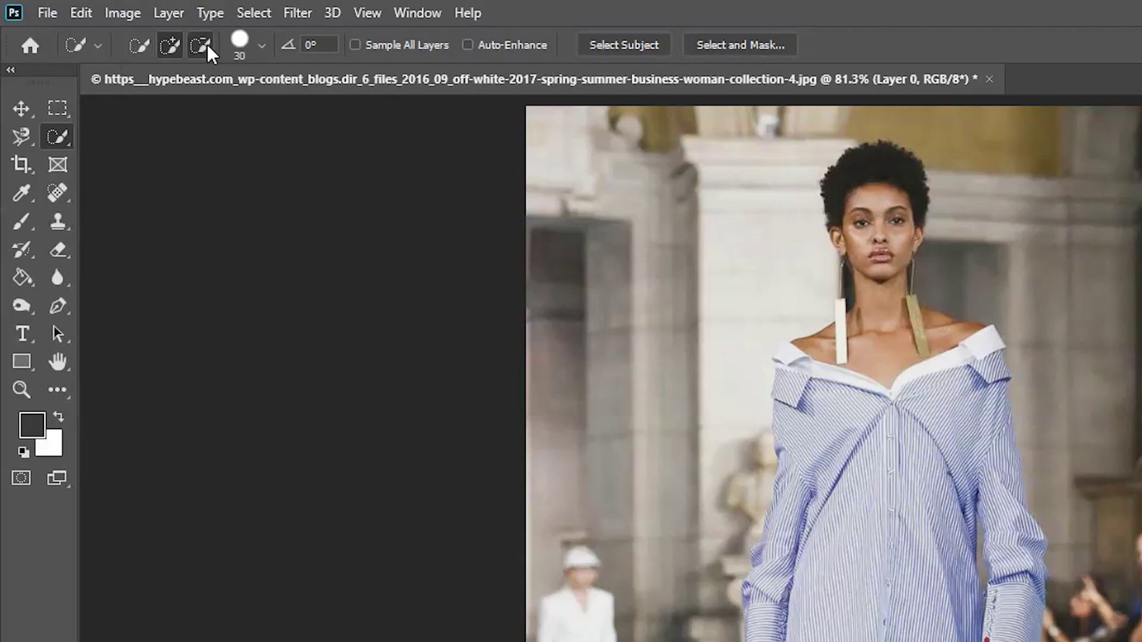
pyautogui.click(197, 44)
pyautogui.click(170, 44)
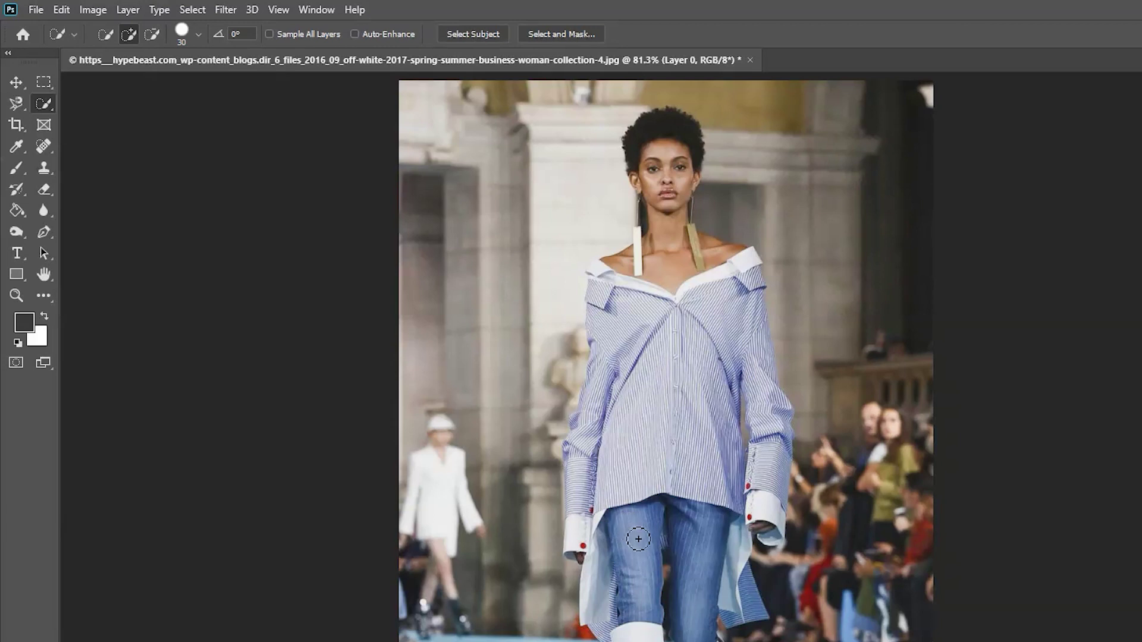
# Paint a quick selection over the left-hand sleeve and cuff, up the upper sleeve.
pyautogui.scroll(5, 627, 537)
pyautogui.moveTo(556, 556)
pyautogui.mouseDown()
pyautogui.moveTo(544, 559)
pyautogui.moveTo(538, 500)
pyautogui.moveTo(553, 452)
pyautogui.moveTo(547, 357)
pyautogui.moveTo(570, 297)
pyautogui.moveTo(570, 243)
pyautogui.mouseUp()
pyautogui.moveTo(571, 333)
pyautogui.mouseDown()
pyautogui.moveTo(520, 363)
pyautogui.moveTo(497, 345)
pyautogui.moveTo(529, 409)
pyautogui.moveTo(503, 435)
pyautogui.mouseUp()
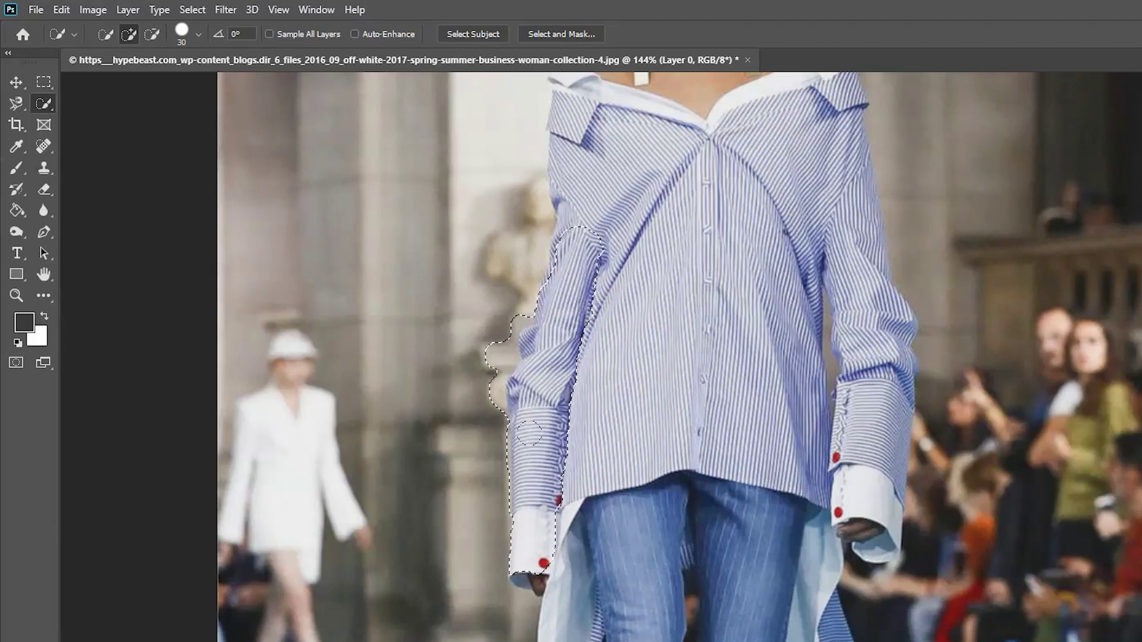
pyautogui.scroll(3, 506, 349)
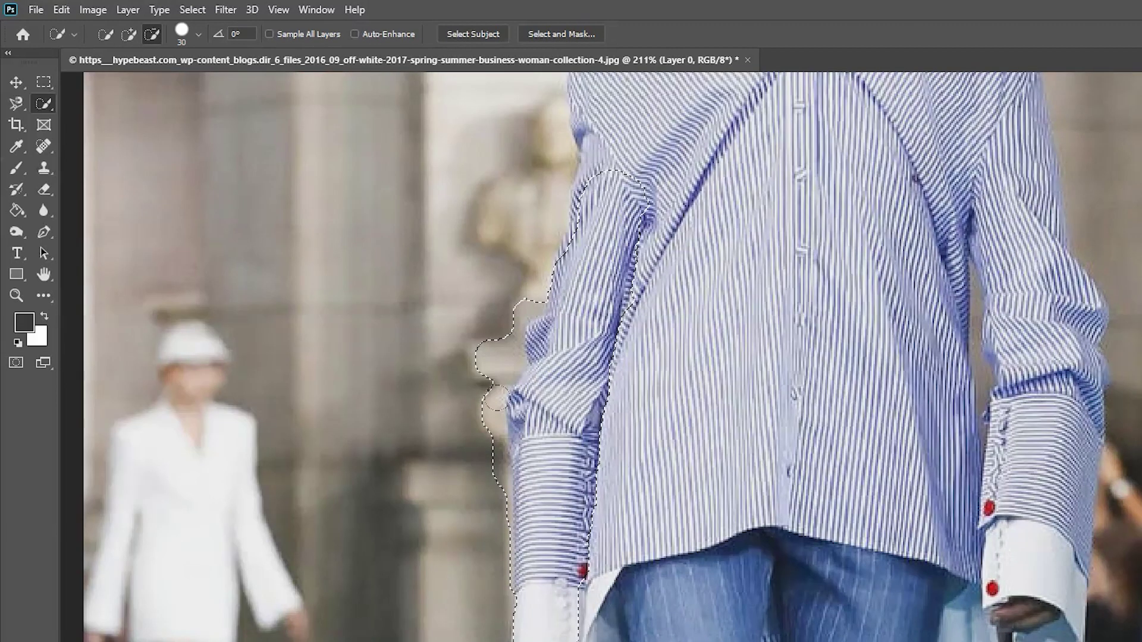
pyautogui.scroll(2, 485, 389)
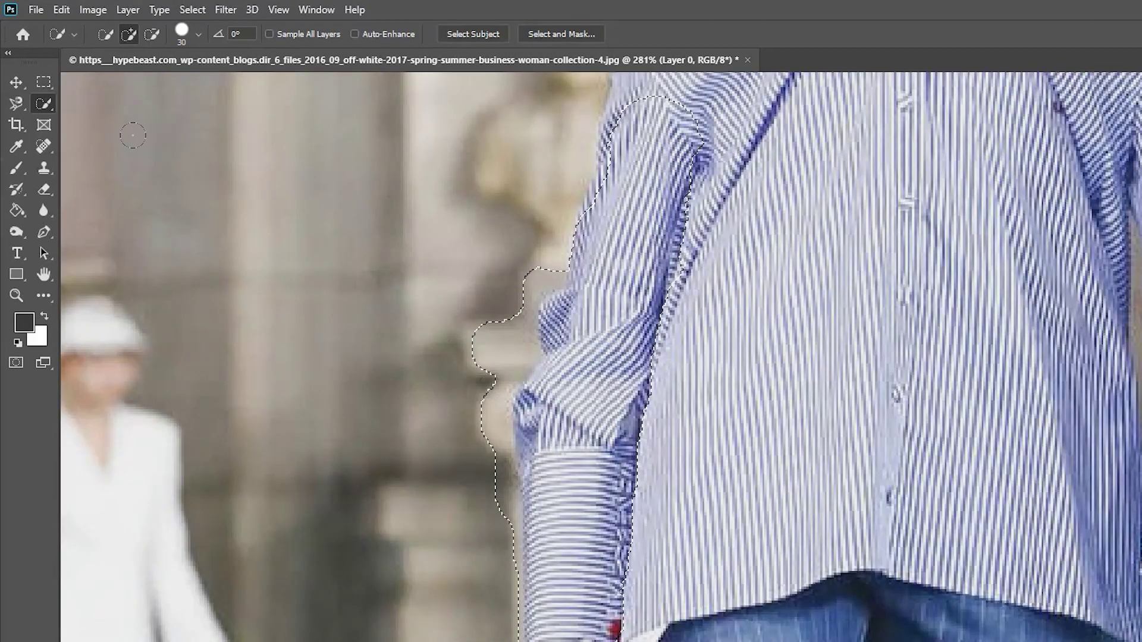
# Switch to Subtract from Selection and shrink the brush to 21 px.
pyautogui.click(153, 36)
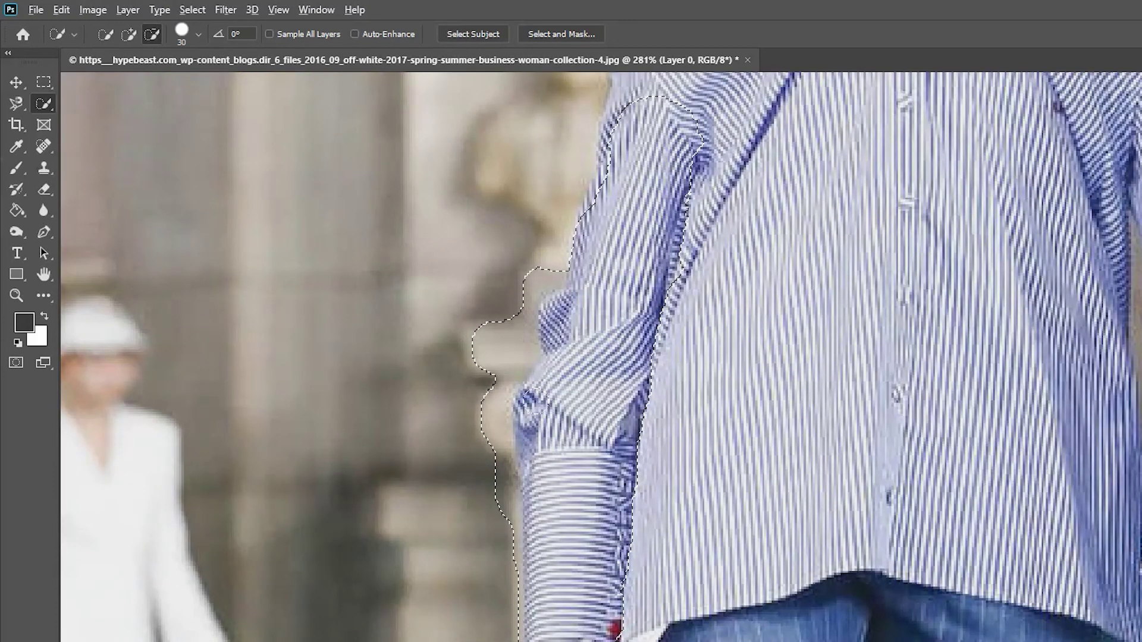
pyautogui.scroll(1, 502, 336)
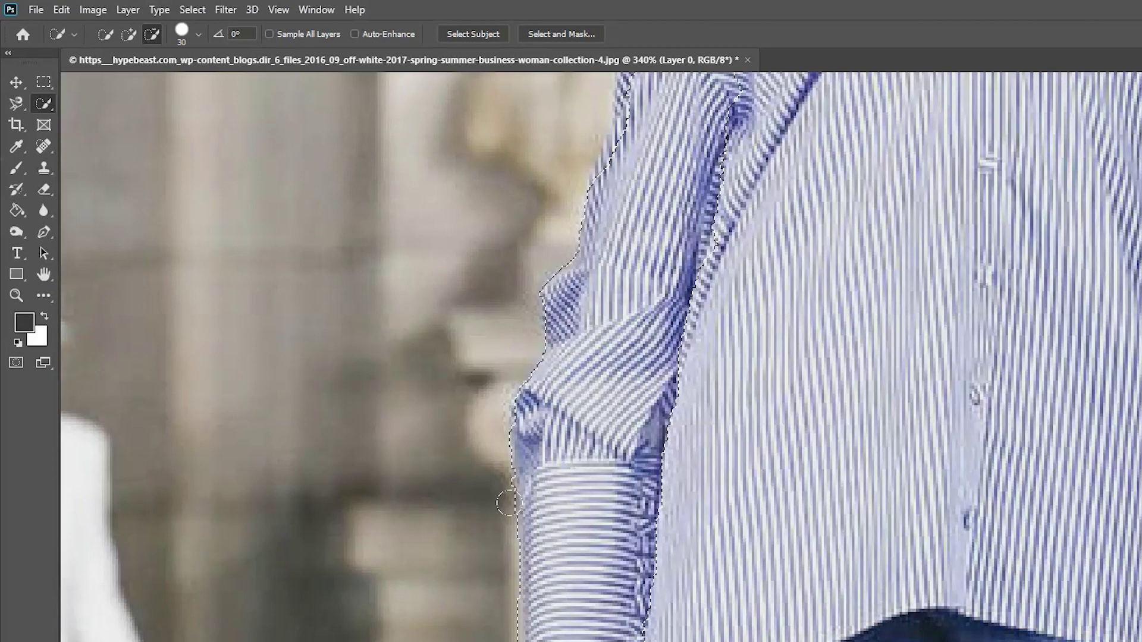
pyautogui.click(198, 34)
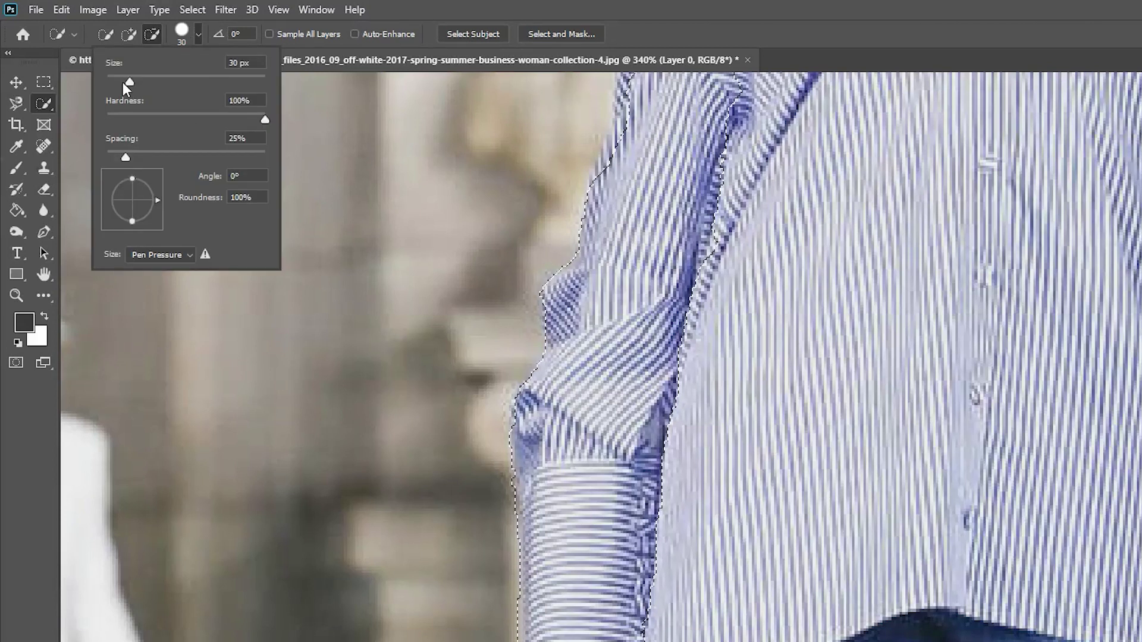
pyautogui.moveTo(123, 82); pyautogui.dragTo(115, 81)
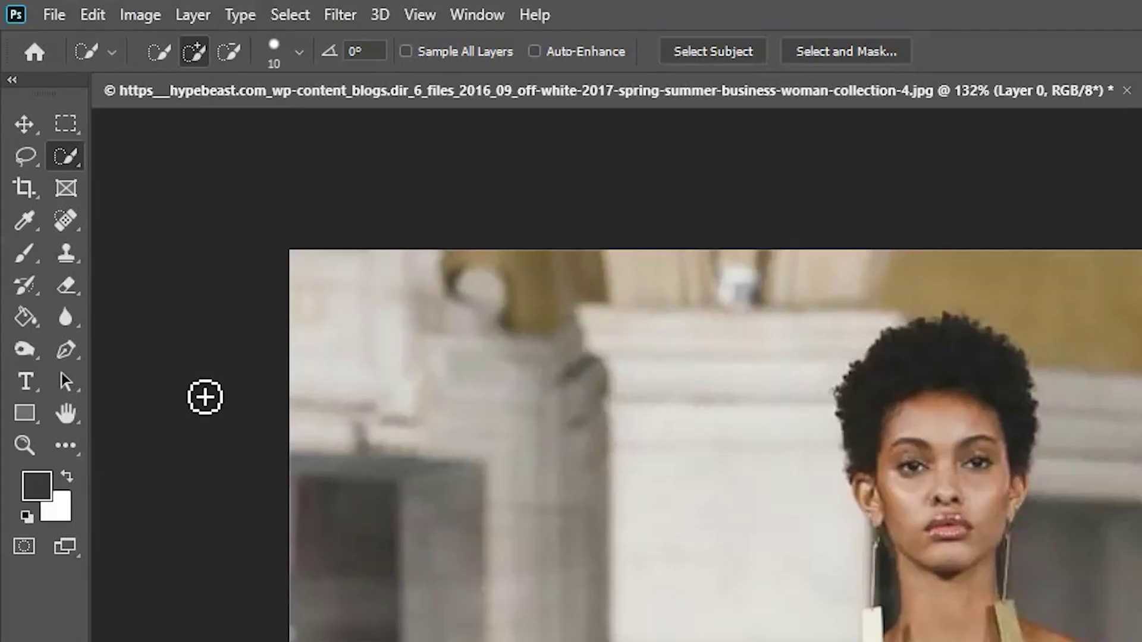
pyautogui.click(71, 156)
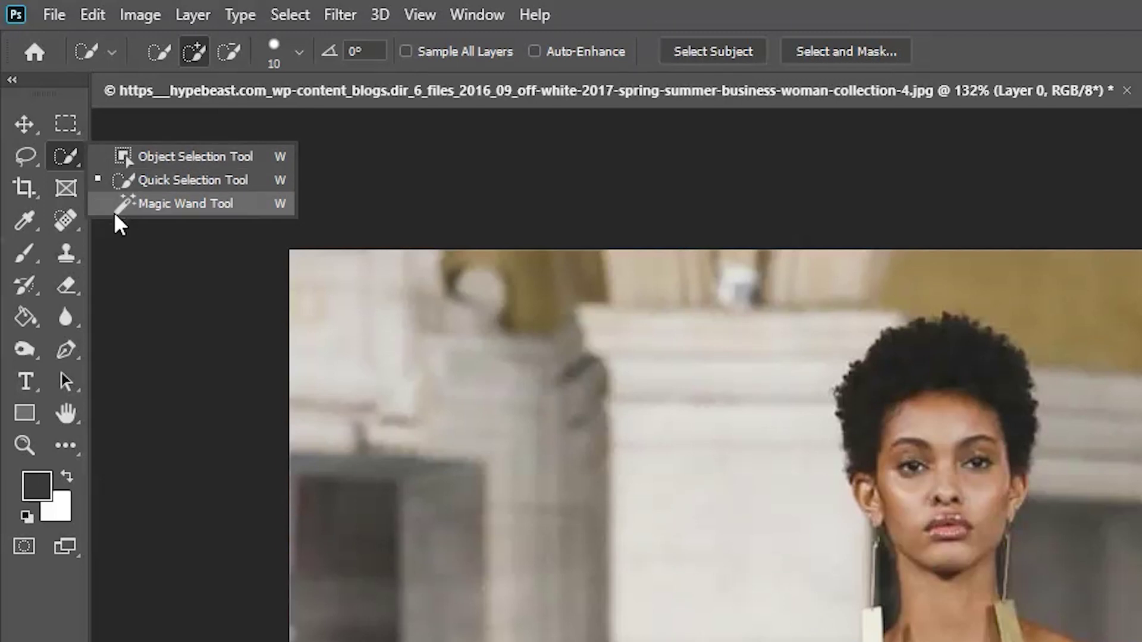
# Switch from the lasso flyout to the Magnetic Lasso Tool.
pyautogui.click(23, 156)
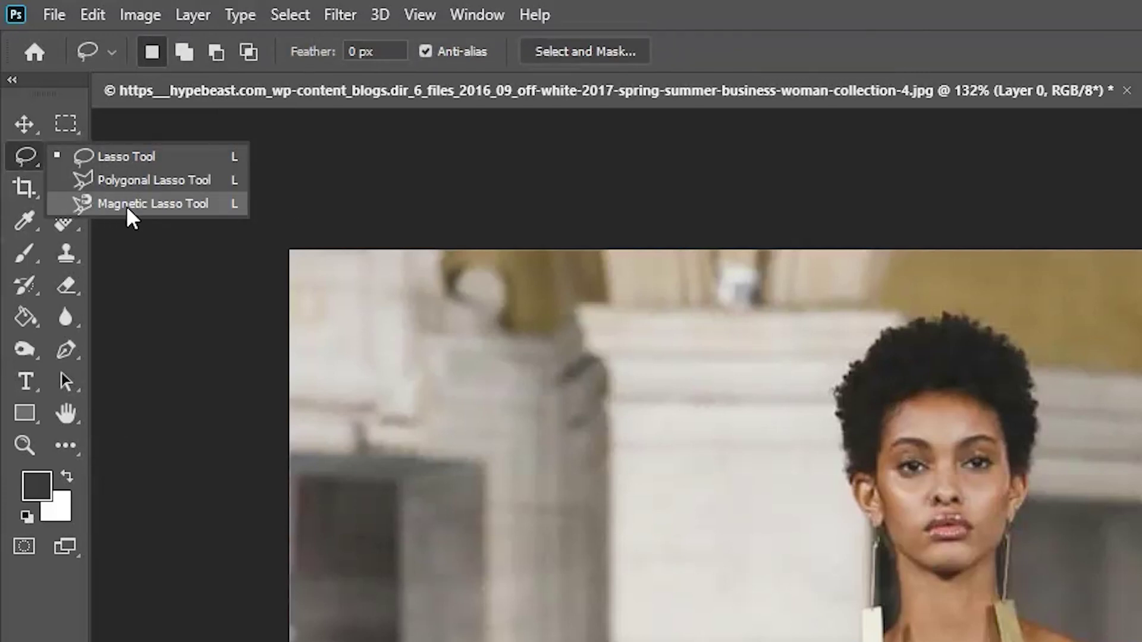
pyautogui.click(159, 202)
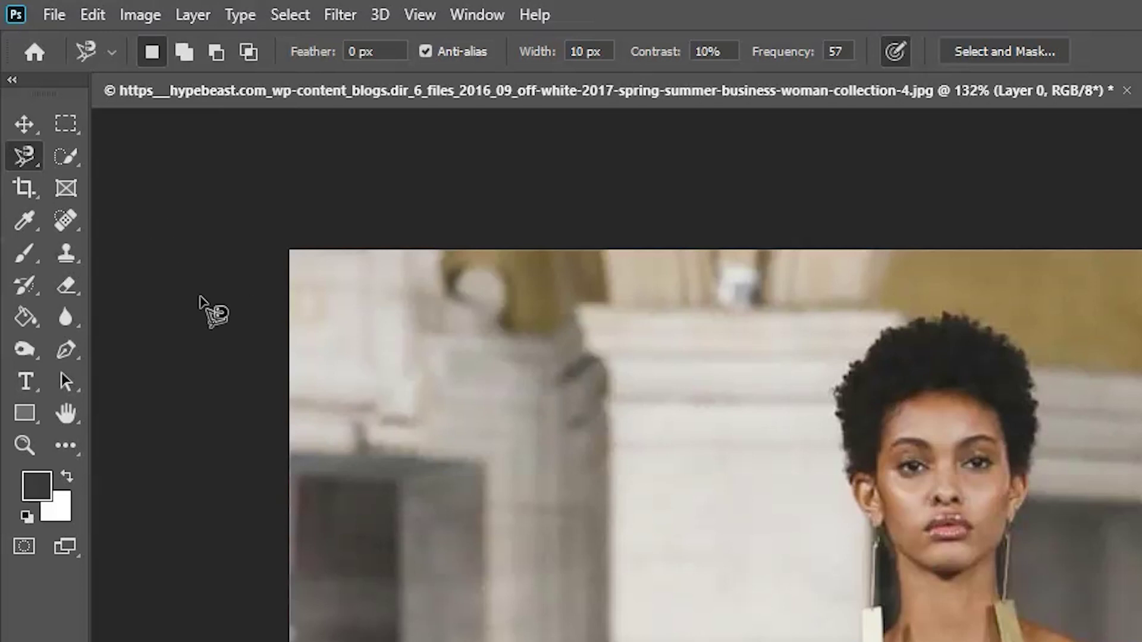
pyautogui.scroll(-10, 412, 347)
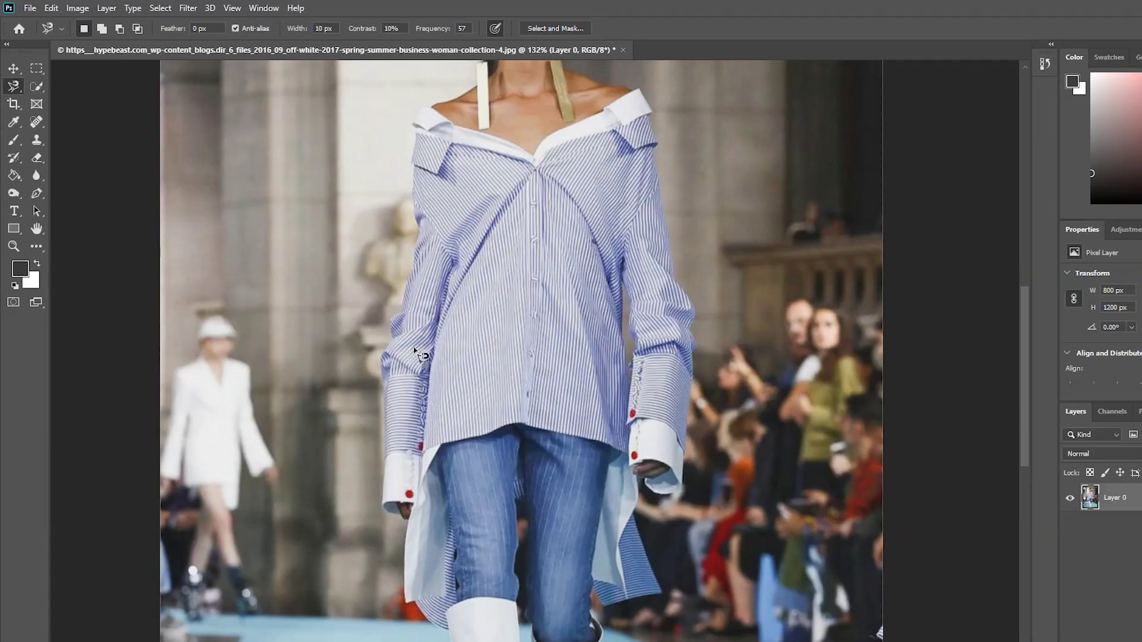
# Trace a magnetic lasso outline around the left sleeve and cuff, then deselect it.
pyautogui.scroll(2, 363, 419)
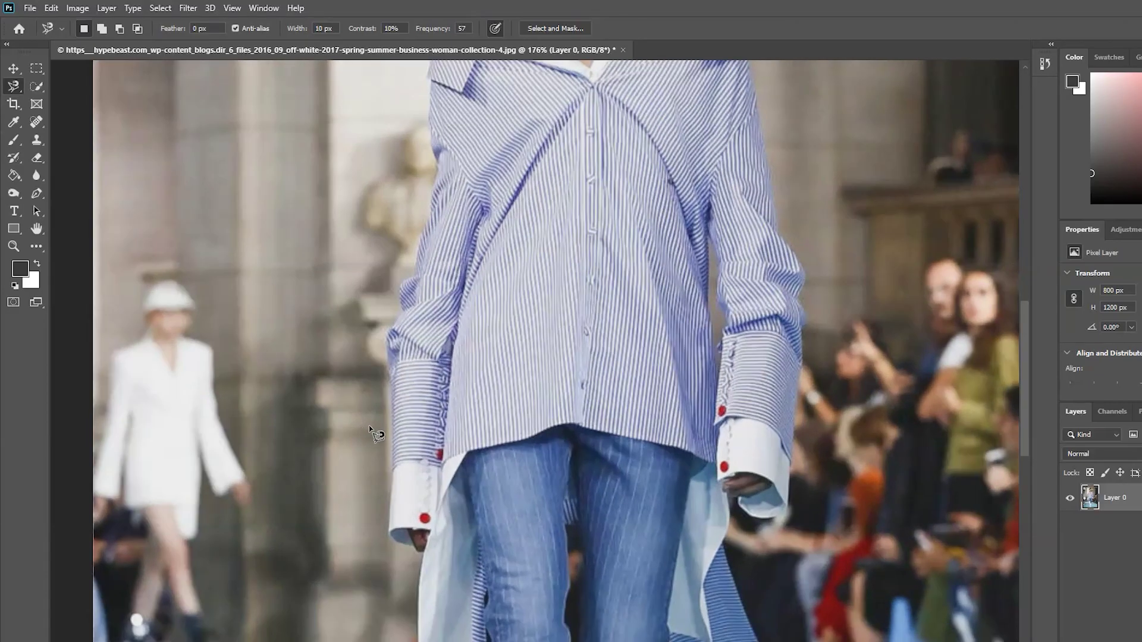
pyautogui.click(418, 609)
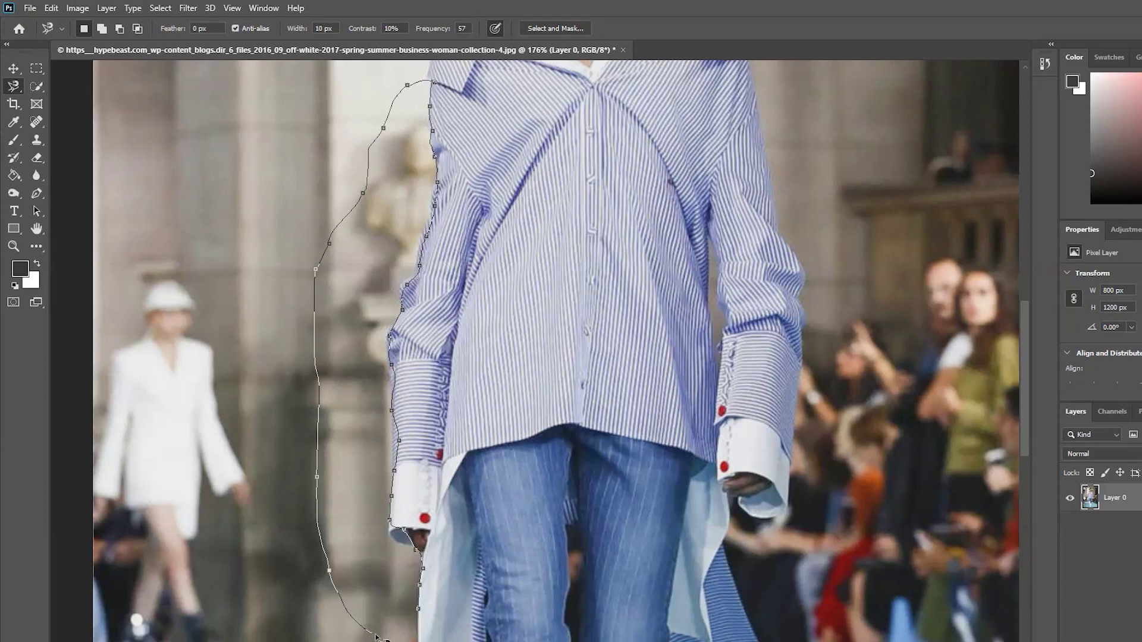
pyautogui.click(420, 609)
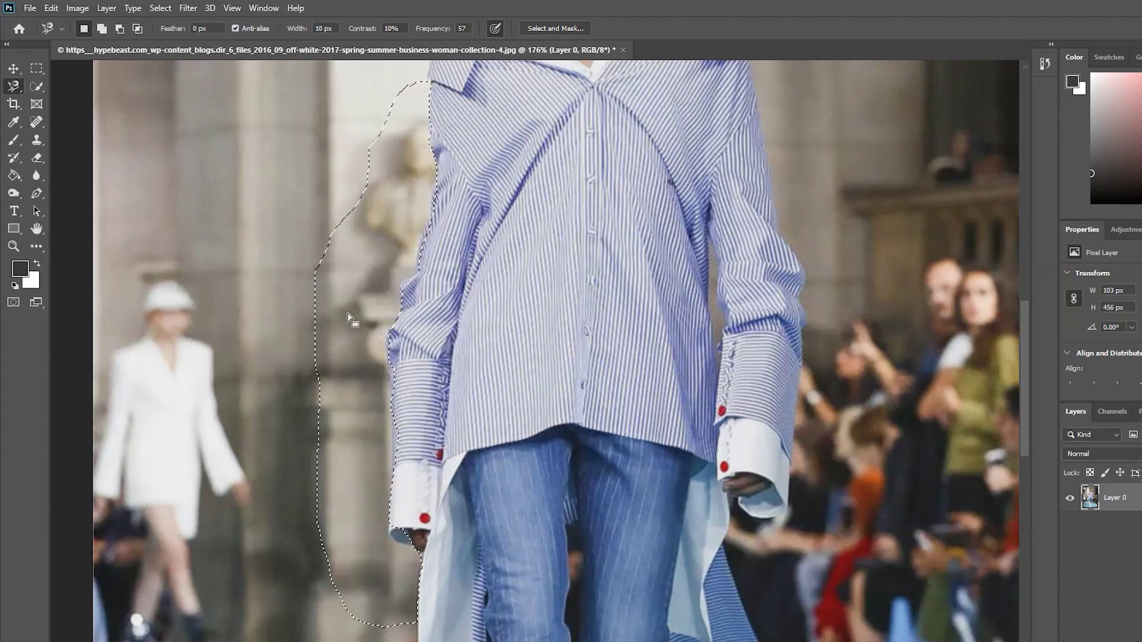
pyautogui.hotkey('ctrl', 'd')
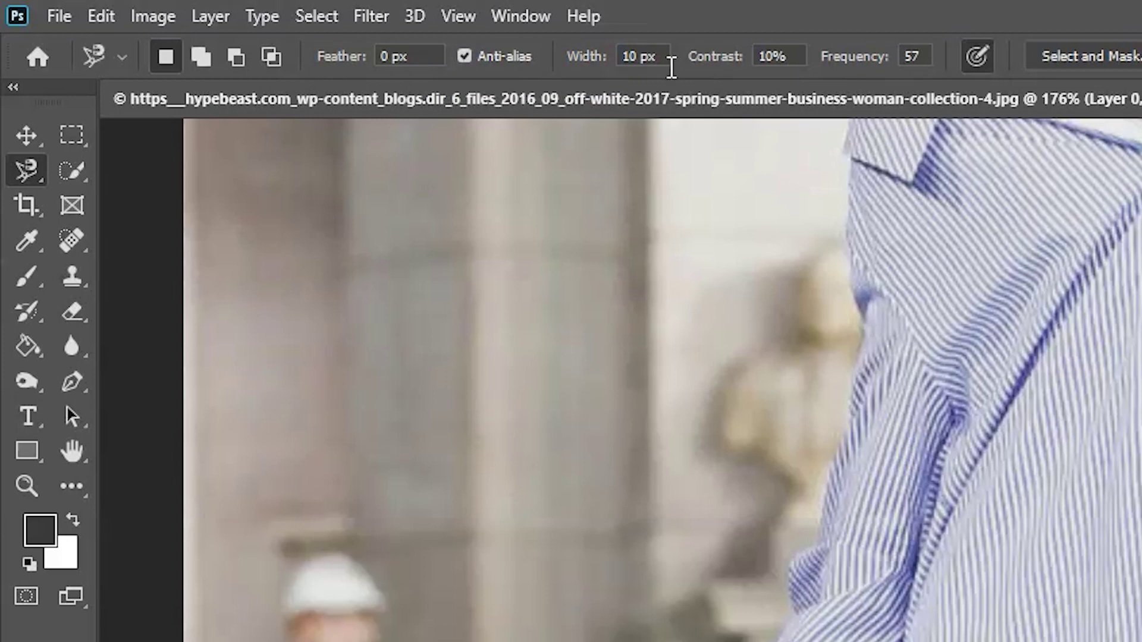
pyautogui.click(639, 56)
pyautogui.click(927, 56)
# Enter 99 as the magnetic lasso's frequency.
pyautogui.write('99')
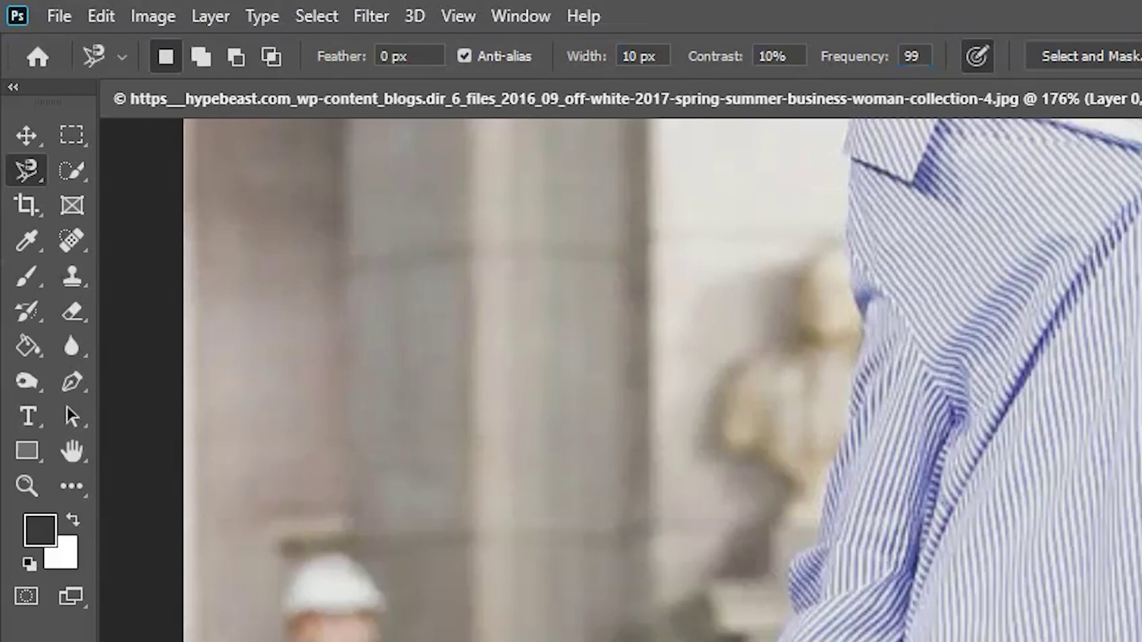